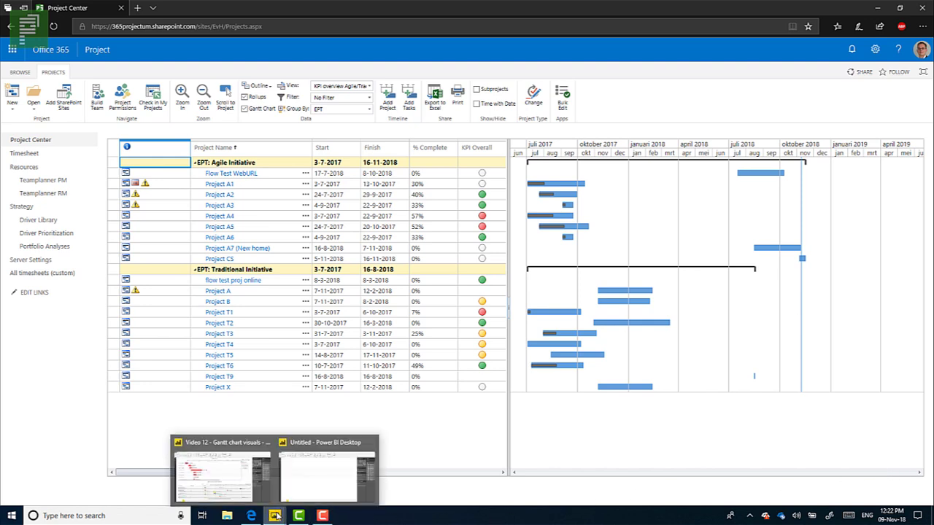
Step: Open the Power BI visuals marketplace from the Visualizations menu and search for 'ga'
mouse_move(276, 516)
left_click(317, 468)
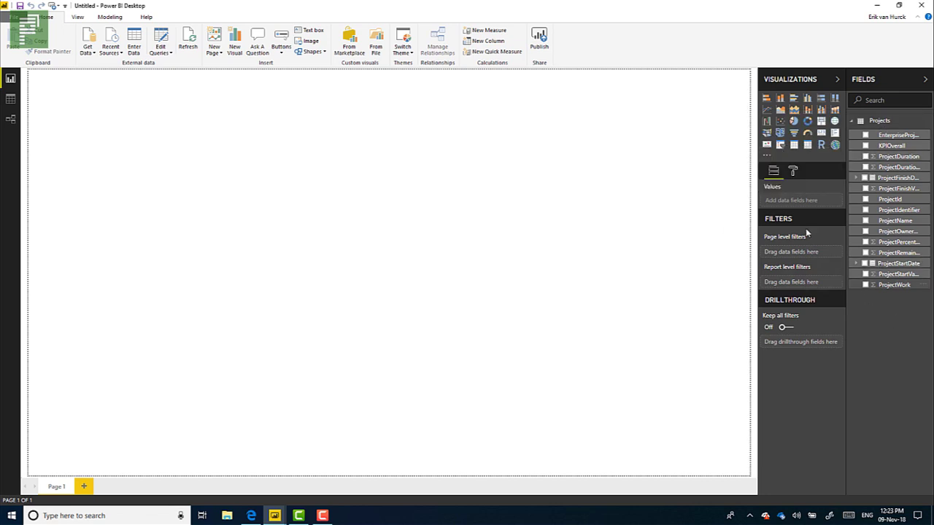
left_click(766, 157)
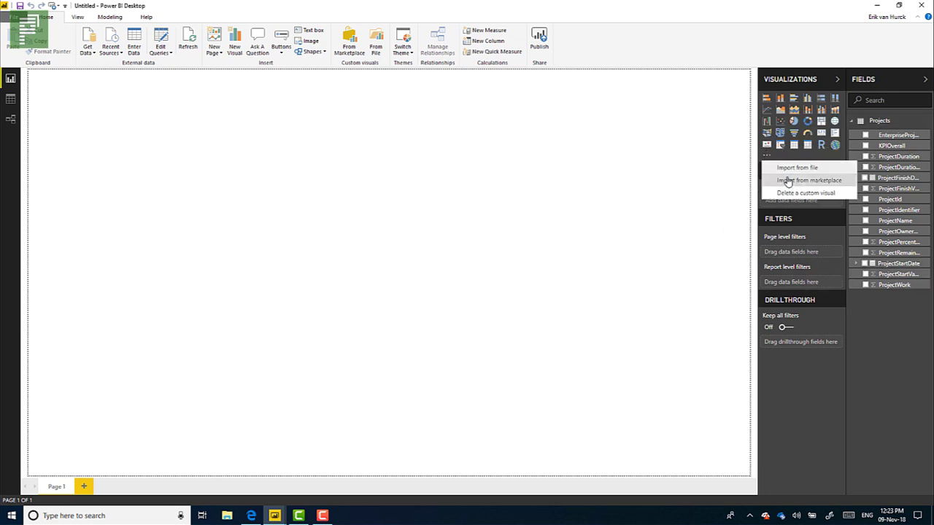
left_click(784, 183)
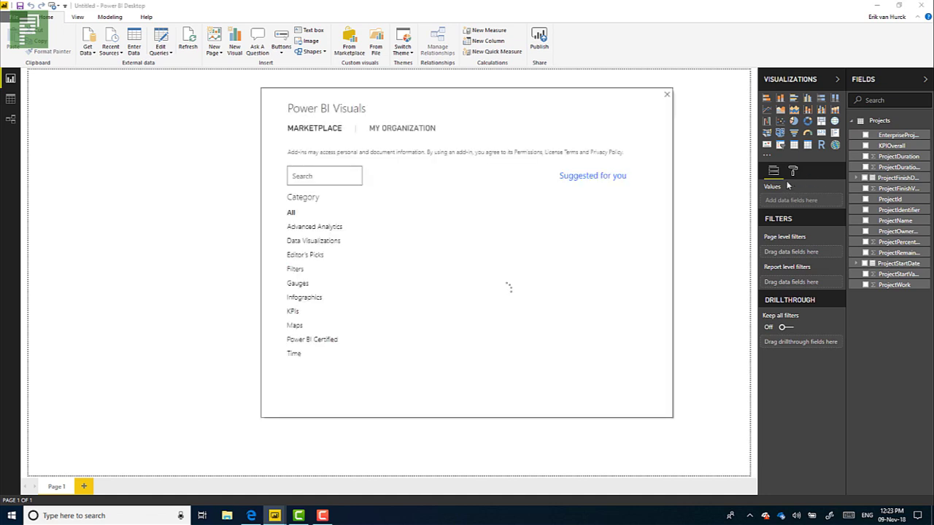
left_click(322, 172)
type("gantt")
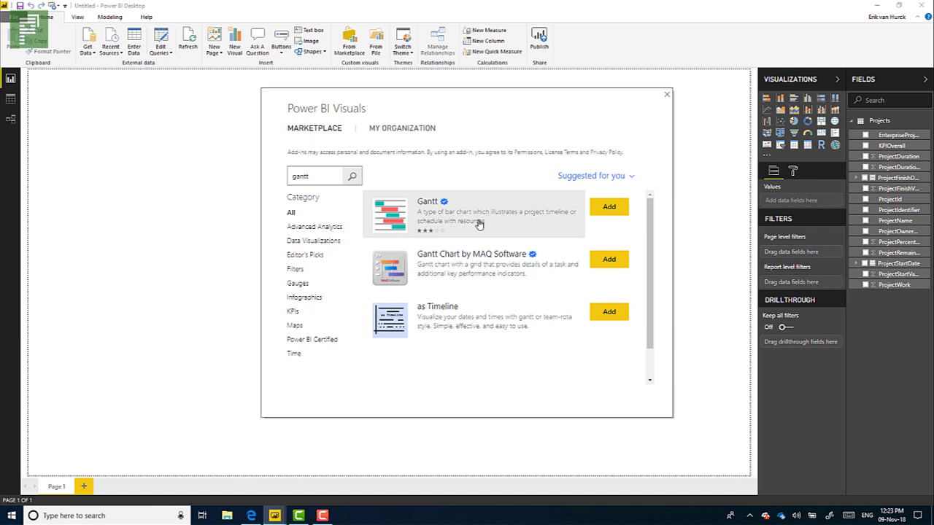
Step: Add the Gantt visual, then reopen the marketplace and search again for gantt visuals
left_click(607, 207)
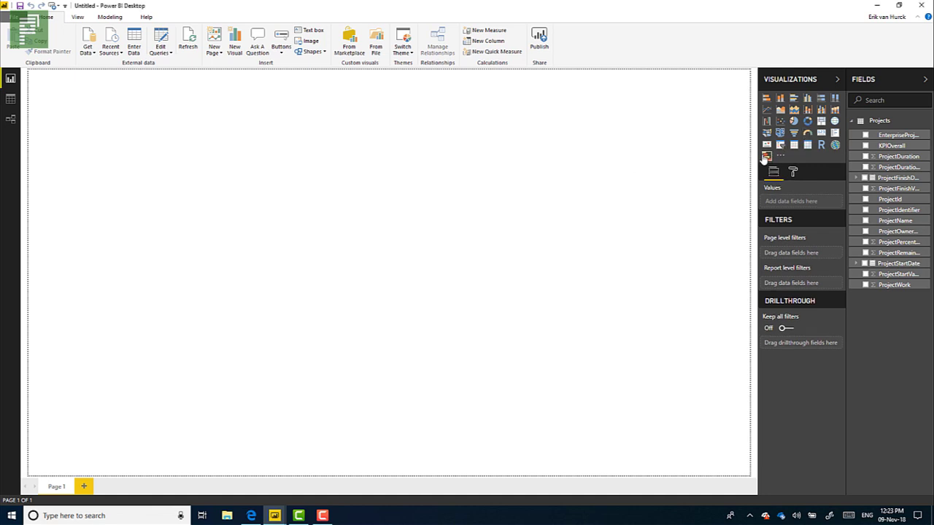
left_click(780, 155)
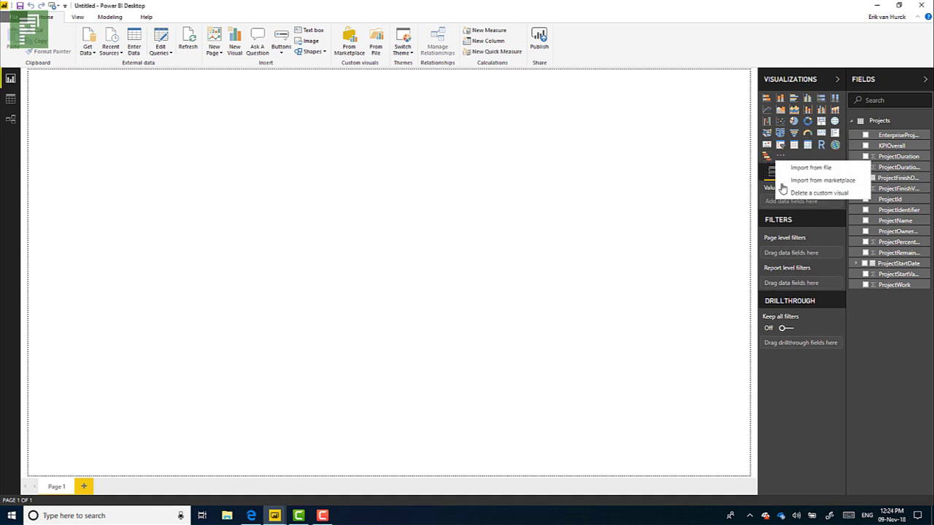
left_click(795, 180)
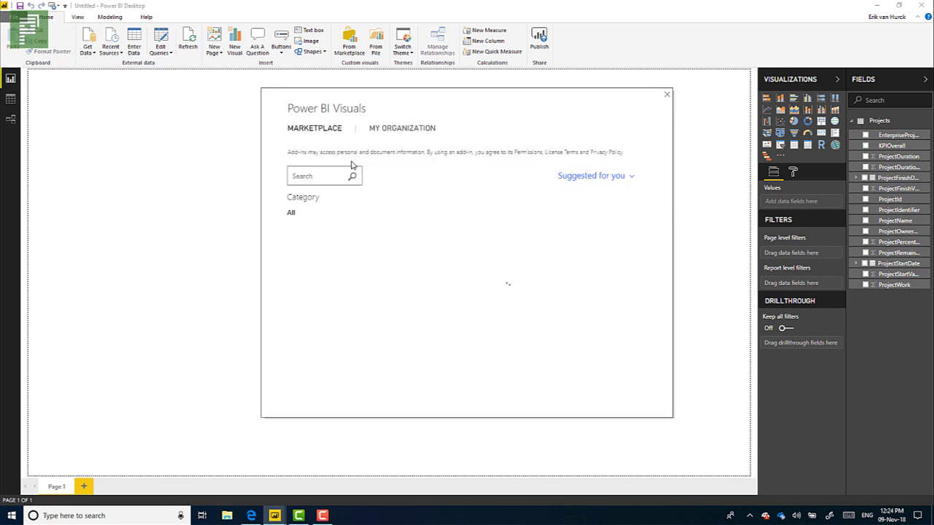
type("gantt")
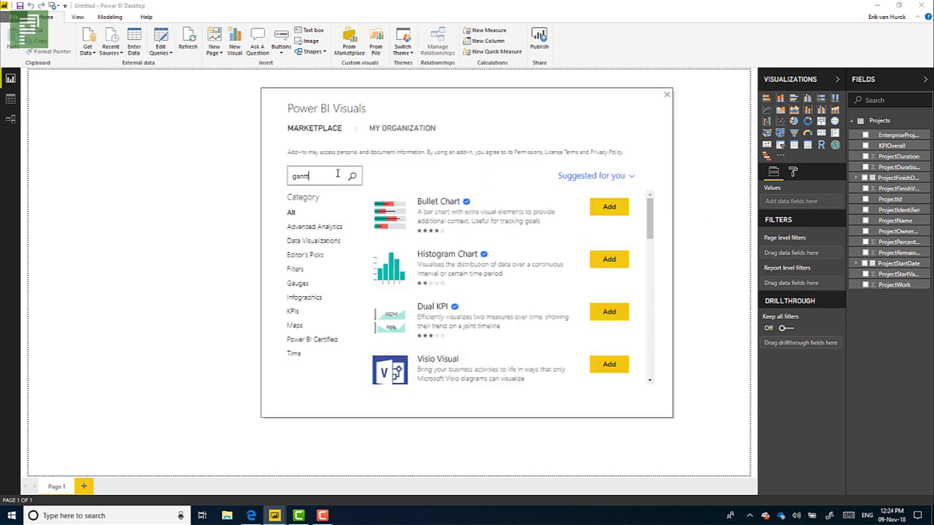
key("Return")
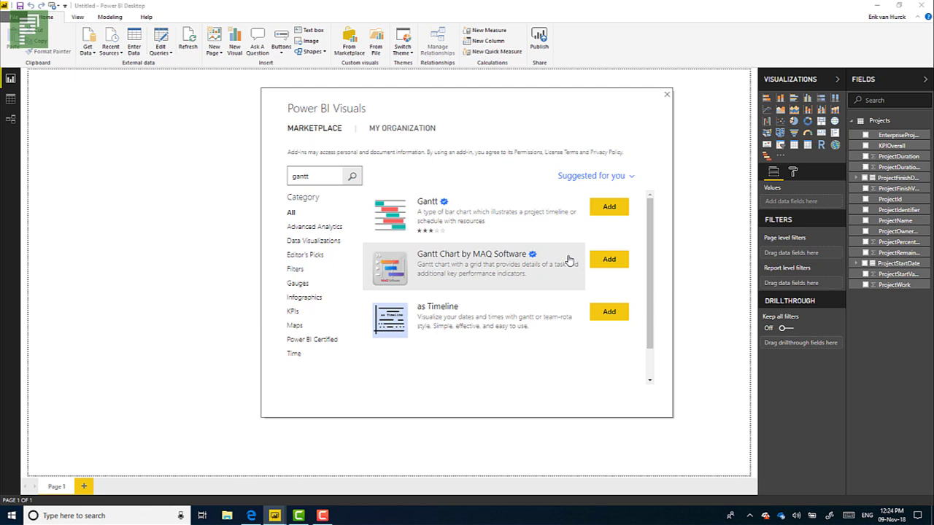
Step: Review and add Gantt Chart by MAQ Software, confirming the successful import
left_click(572, 259)
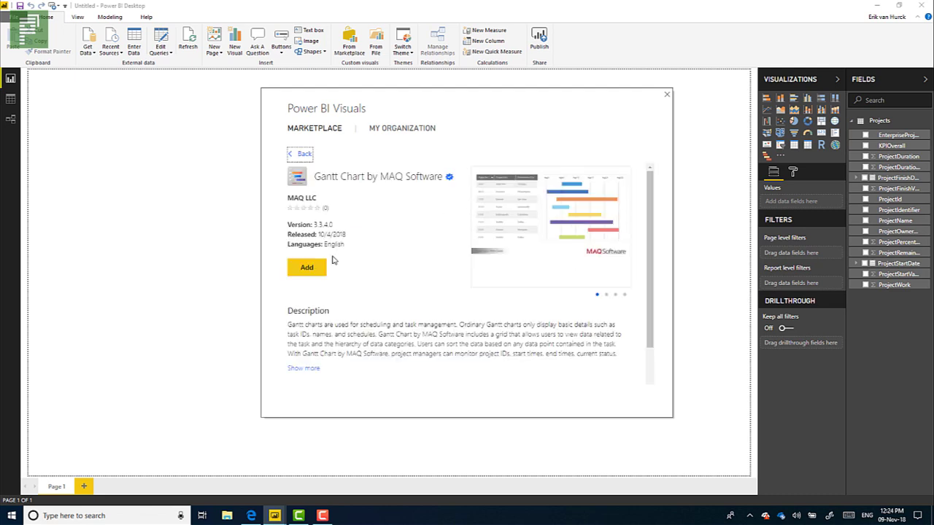
scroll(435, 342, "down", 1)
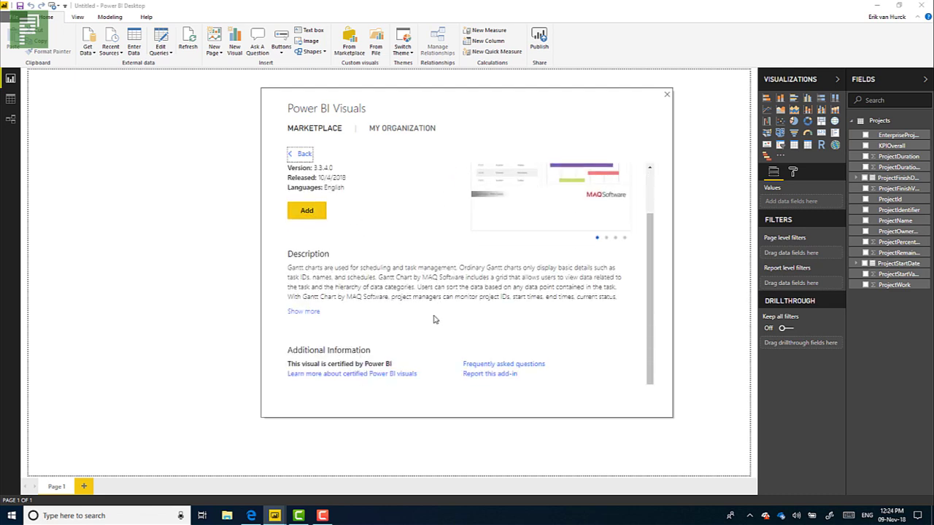
left_click(319, 308)
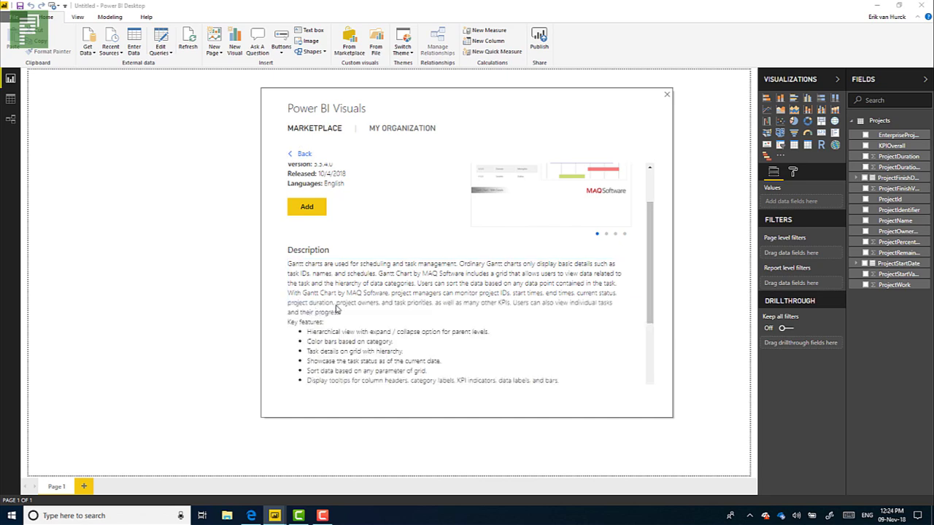
scroll(369, 302, "down", 2)
scroll(369, 302, "up", 3)
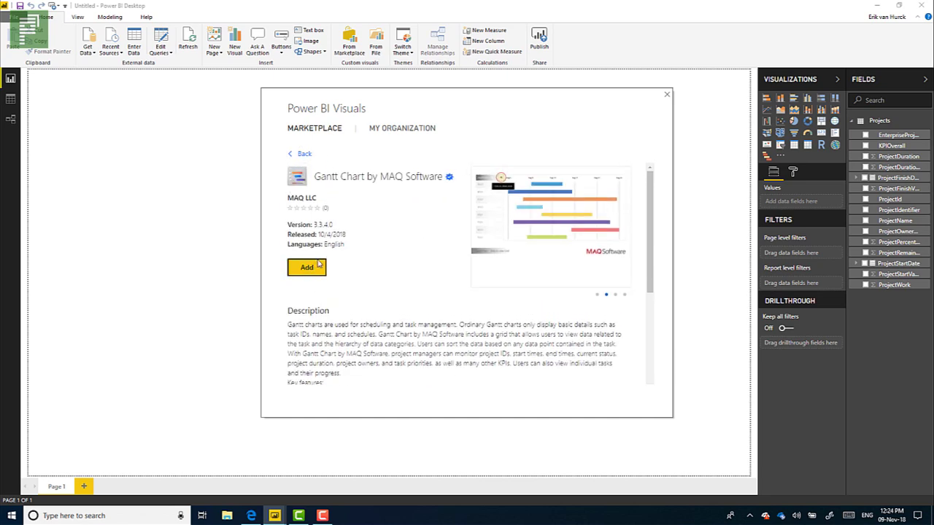
left_click(309, 267)
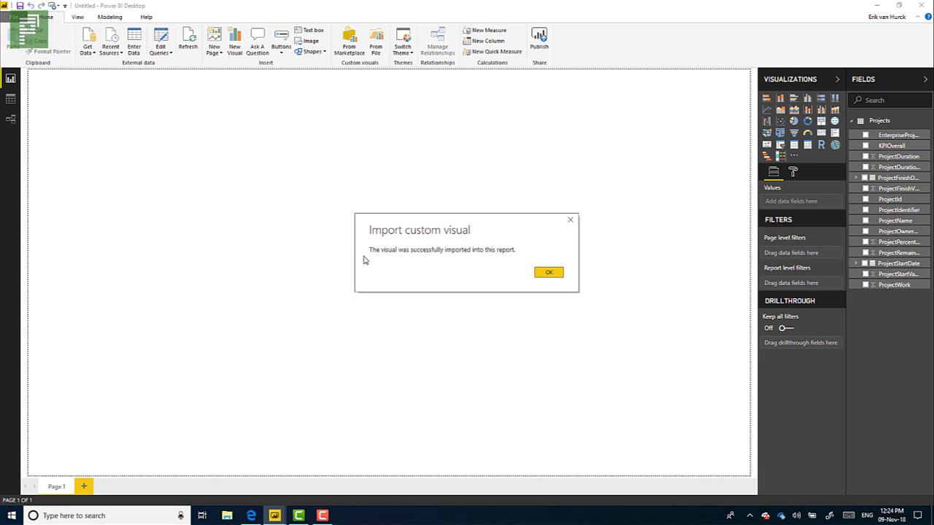
left_click(550, 276)
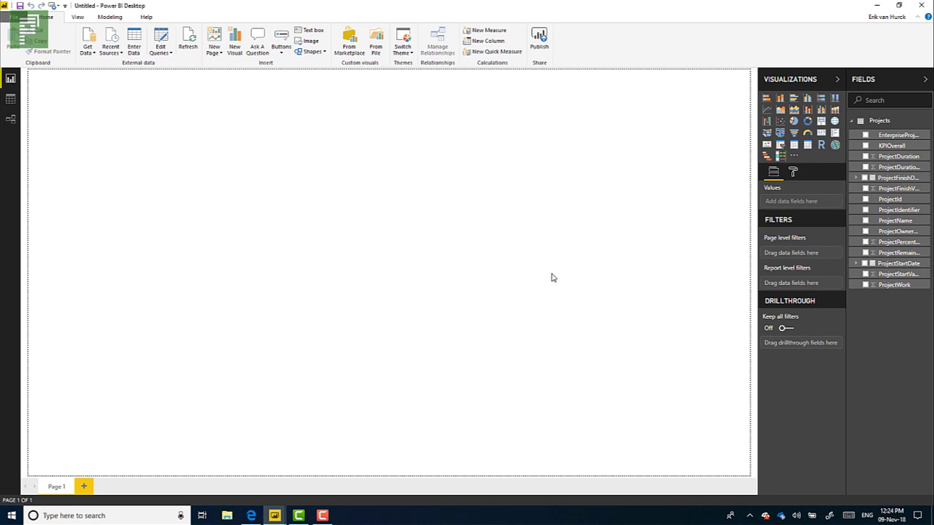
Step: Place a Gantt and a MAQ Gantt visual, widening the Gantt across the page top
left_click(766, 156)
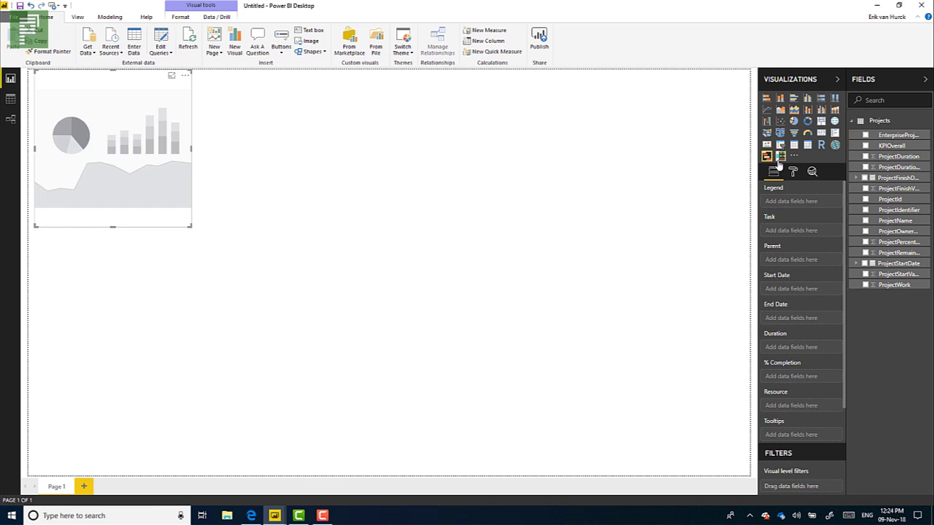
left_click(586, 252)
left_click(766, 156)
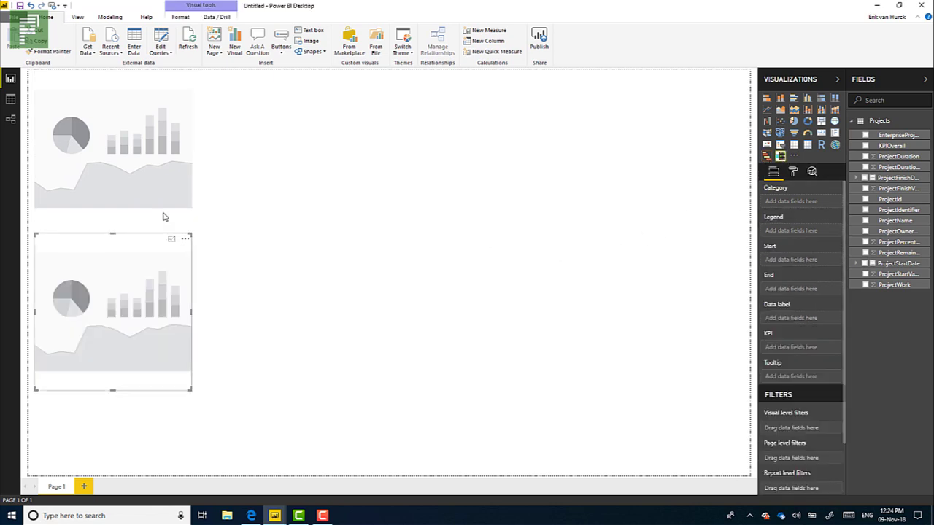
left_click(175, 213)
left_click_drag(191, 227, 752, 230)
left_click(192, 350)
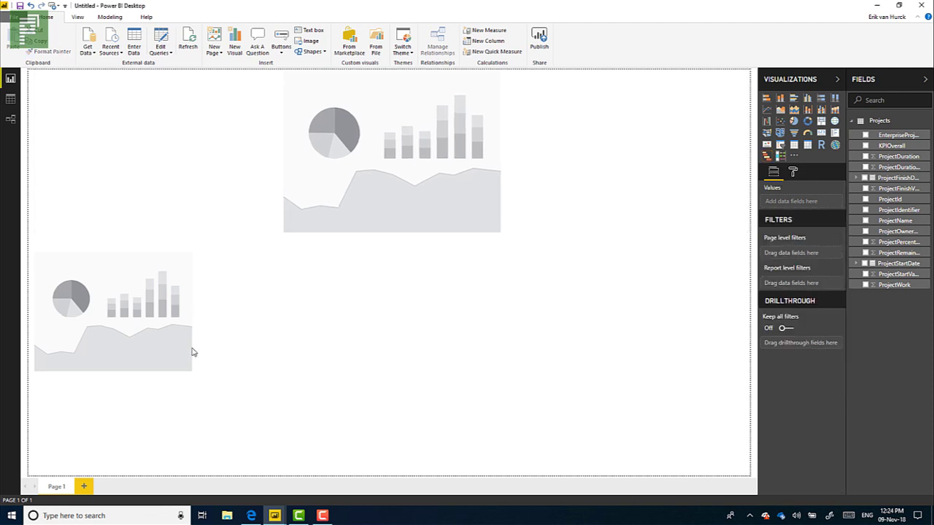
Step: Stretch the MAQ Gantt visual to fill the lower part of the page
left_click(186, 383)
left_click(193, 395)
left_click(187, 387)
left_click_drag(189, 390, 790, 504)
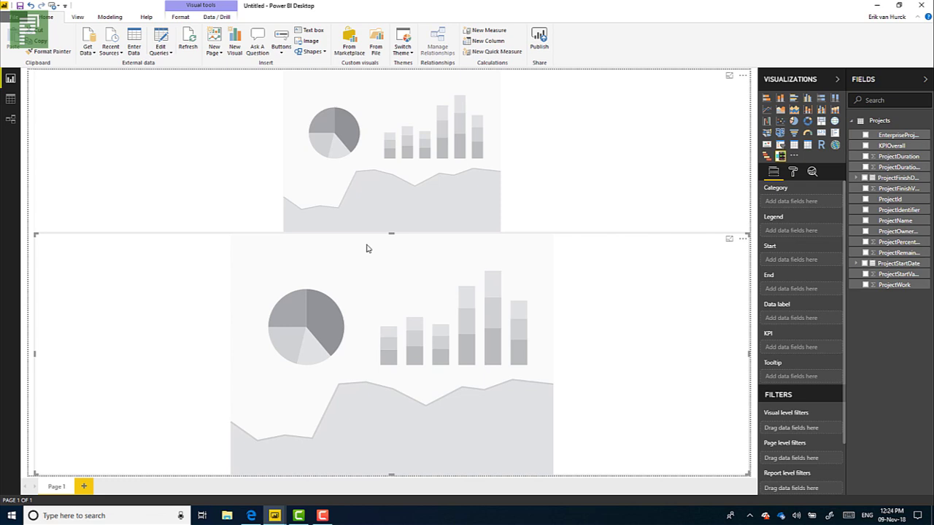
left_click_drag(392, 242, 391, 253)
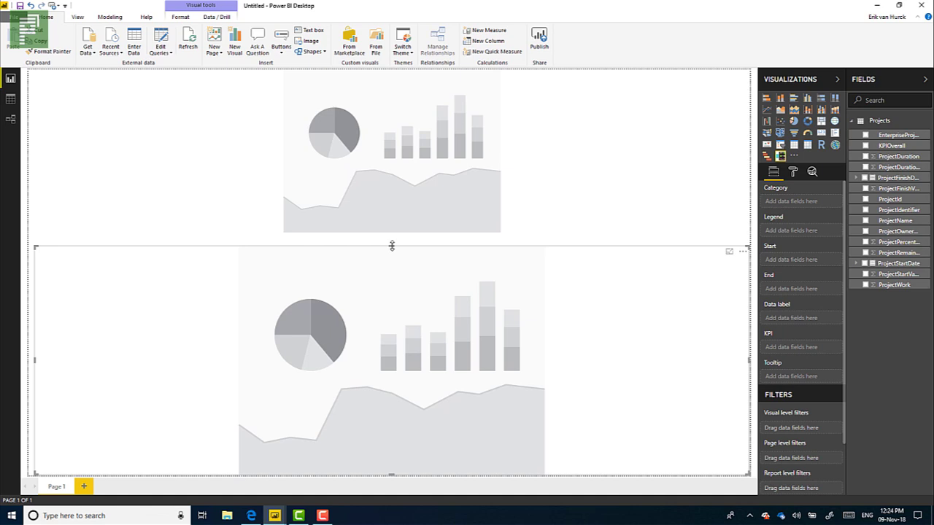
left_click_drag(391, 245, 389, 260)
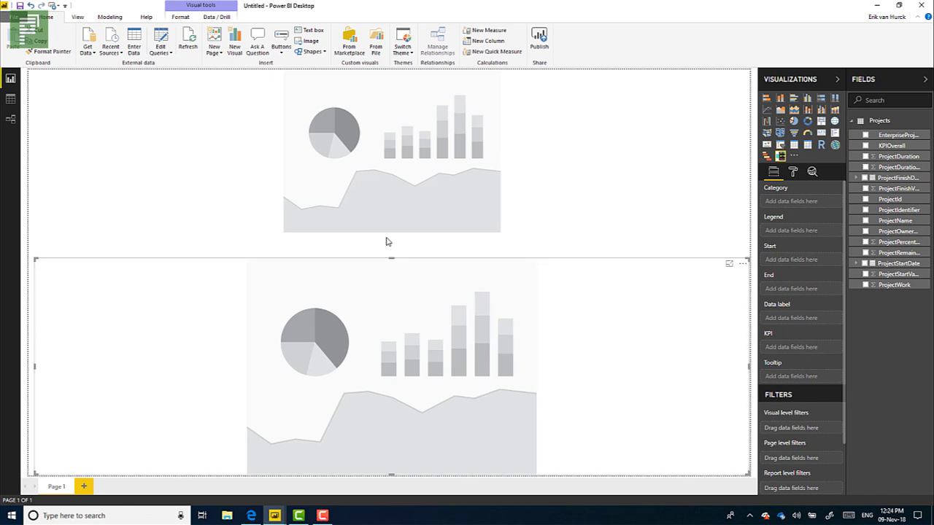
left_click(570, 219)
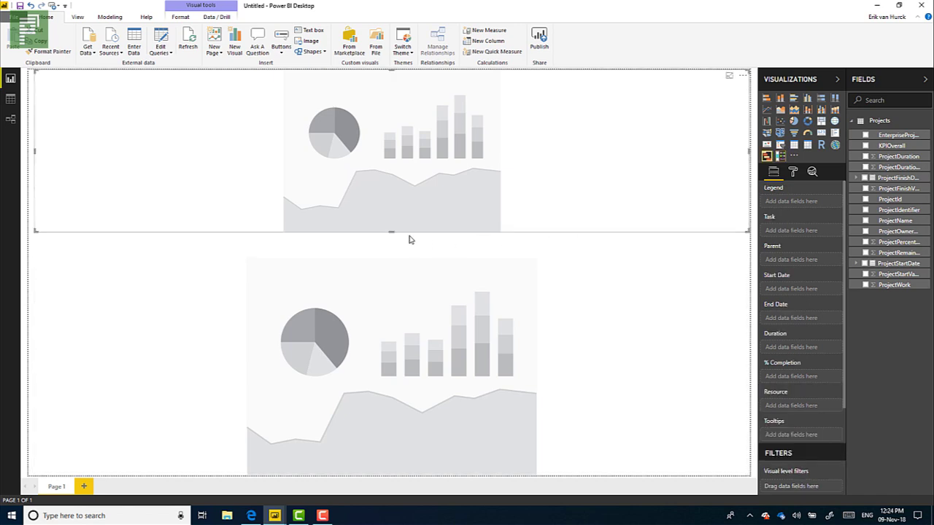
Step: Drag the top Gantt visual's bottom edge down to meet the MAQ Gantt visual
left_click_drag(391, 232, 393, 260)
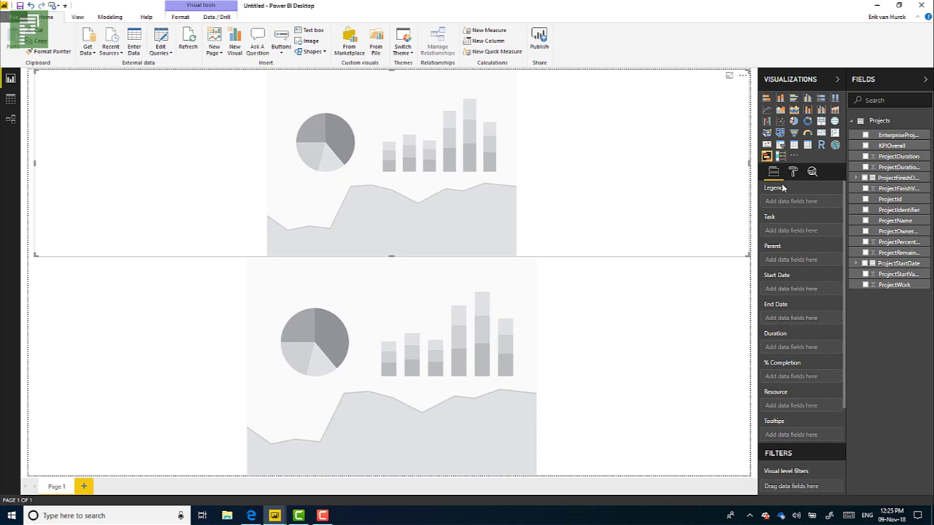
left_click(716, 353)
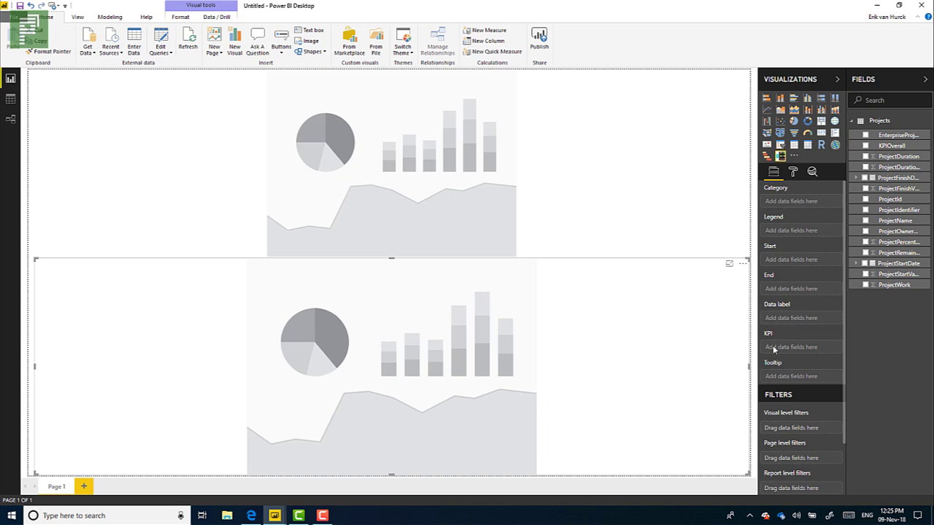
left_click(742, 204)
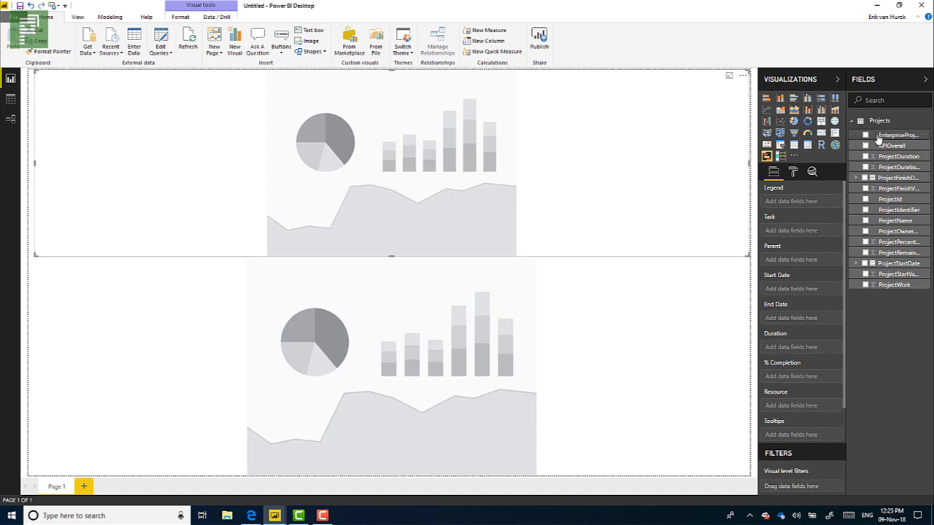
Step: Assign EnterpriseProjectTypeName to Legend, ProjectName to Task, ProjectStartDate and ProjectFinishDate as start/end dates
left_click_drag(877, 138, 792, 204)
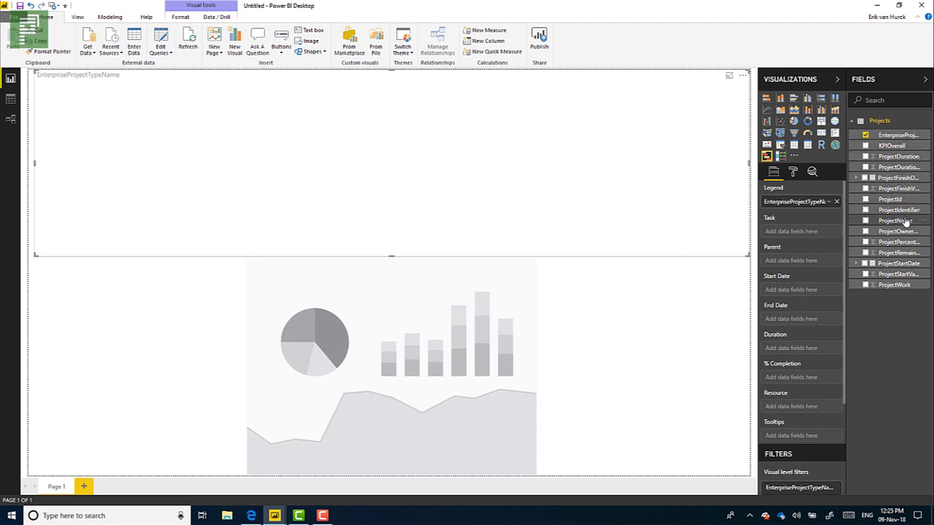
left_click_drag(904, 221, 815, 203)
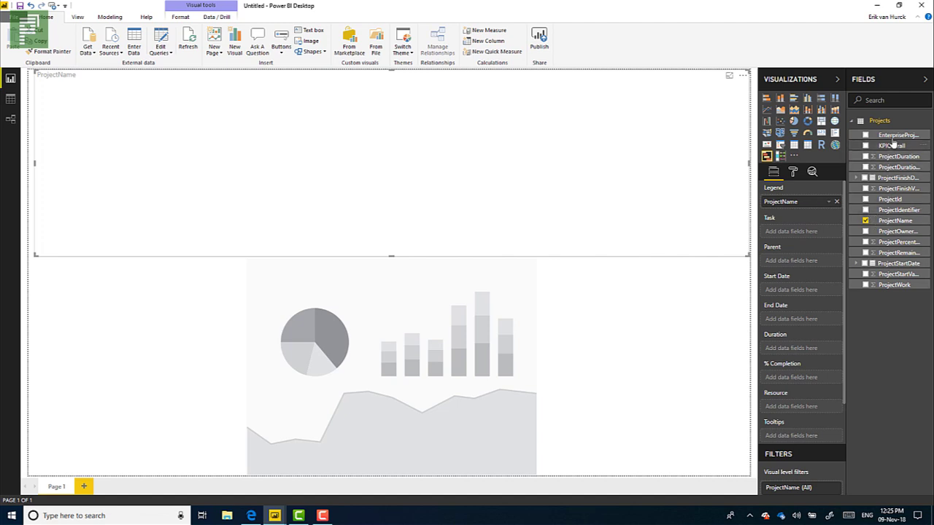
left_click_drag(891, 140, 809, 203)
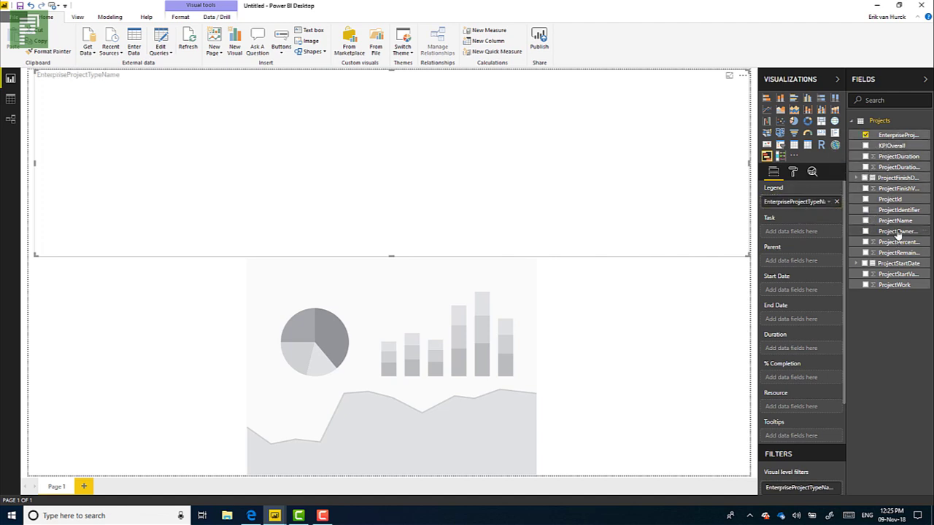
left_click_drag(897, 232, 811, 233)
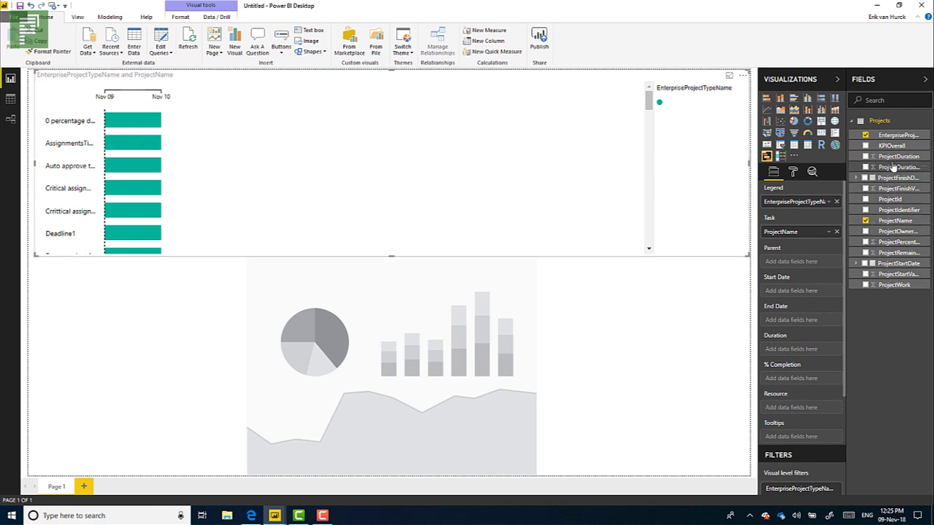
left_click_drag(899, 267, 799, 292)
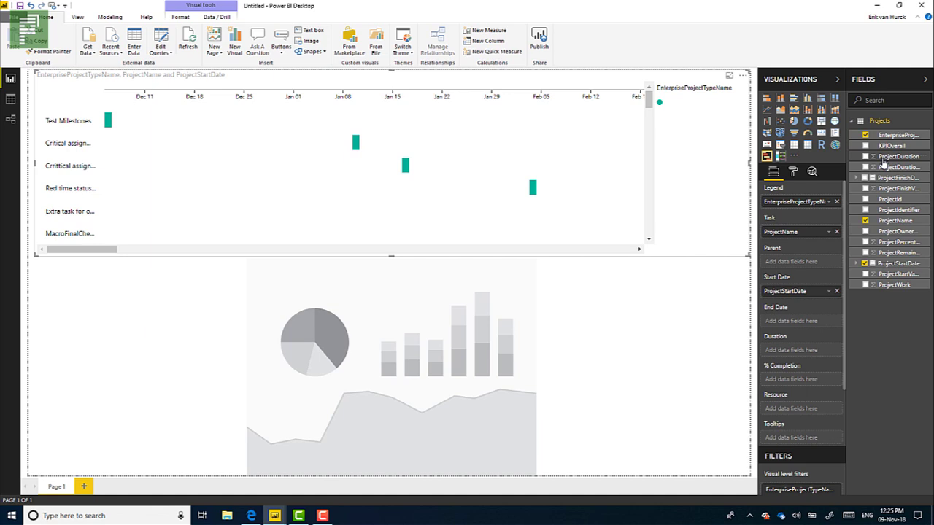
left_click_drag(881, 189, 796, 324)
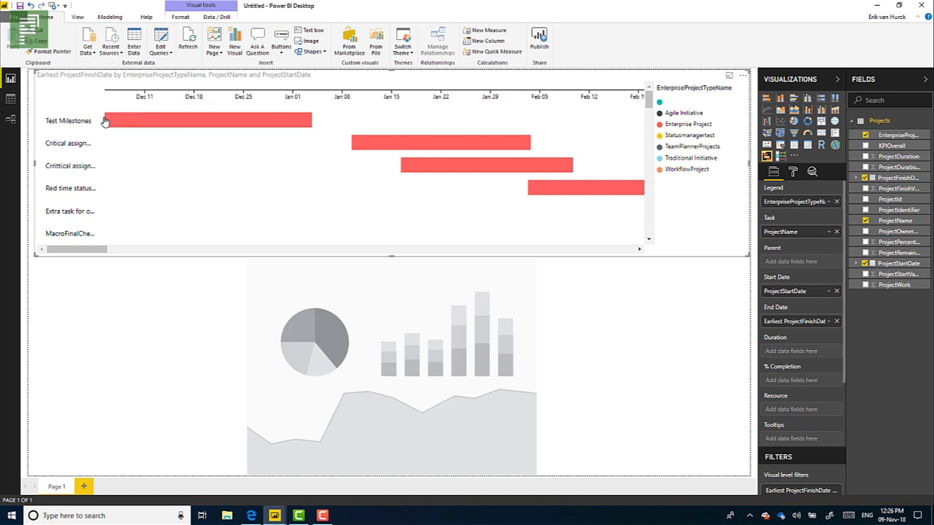
Step: Replace Earliest ProjectFinishDate in End Date with ProjectDurationVariance as the Duration field
mouse_move(272, 122)
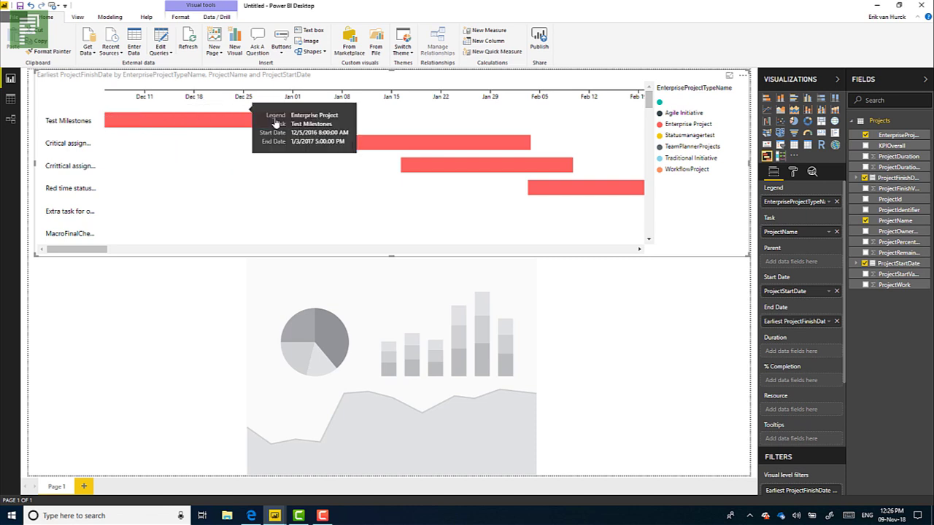
left_click(836, 322)
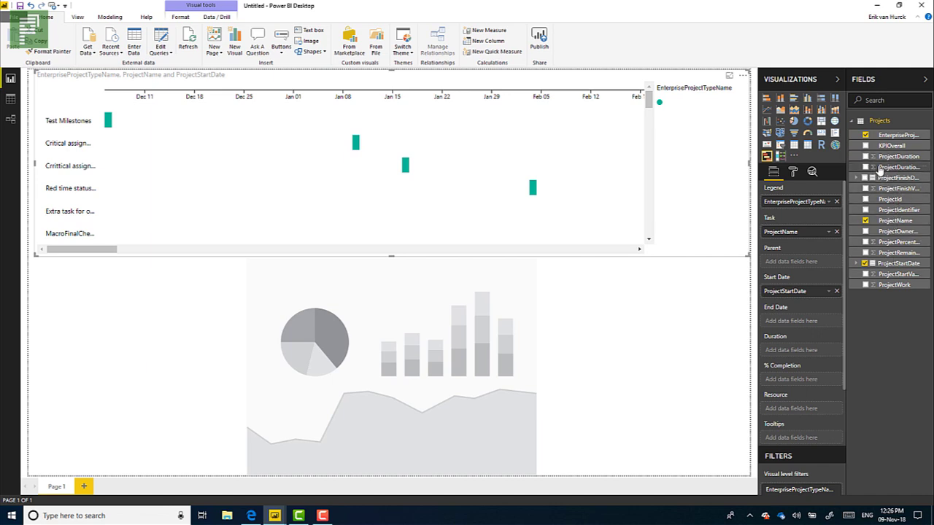
left_click_drag(879, 170, 784, 349)
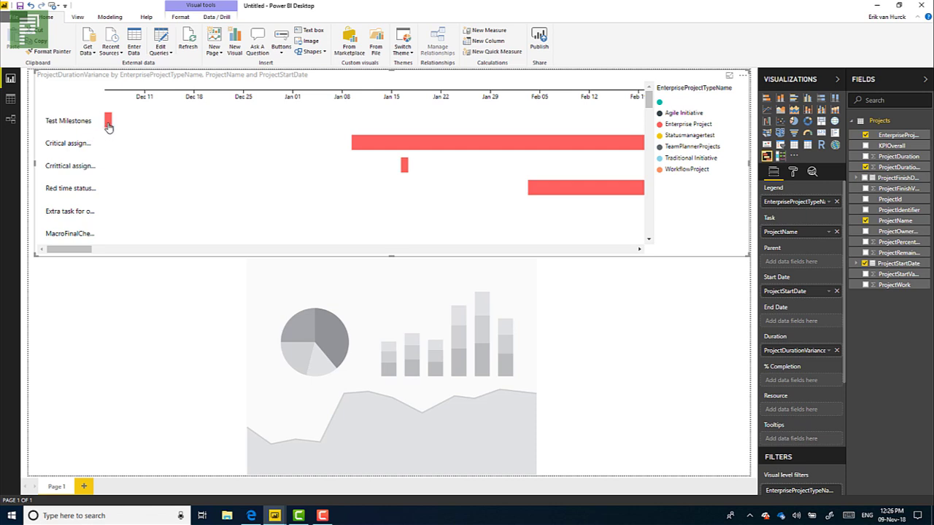
Step: Uncheck ProjectDurationVariance in the Fields pane to empty the Gantt's Duration well
mouse_move(108, 125)
mouse_move(406, 170)
mouse_move(403, 144)
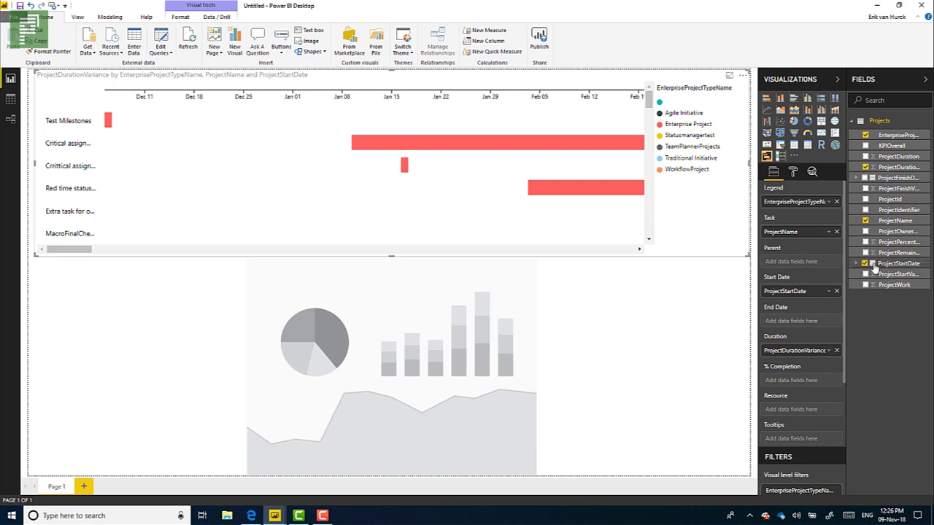
left_click(868, 167)
left_click(865, 167)
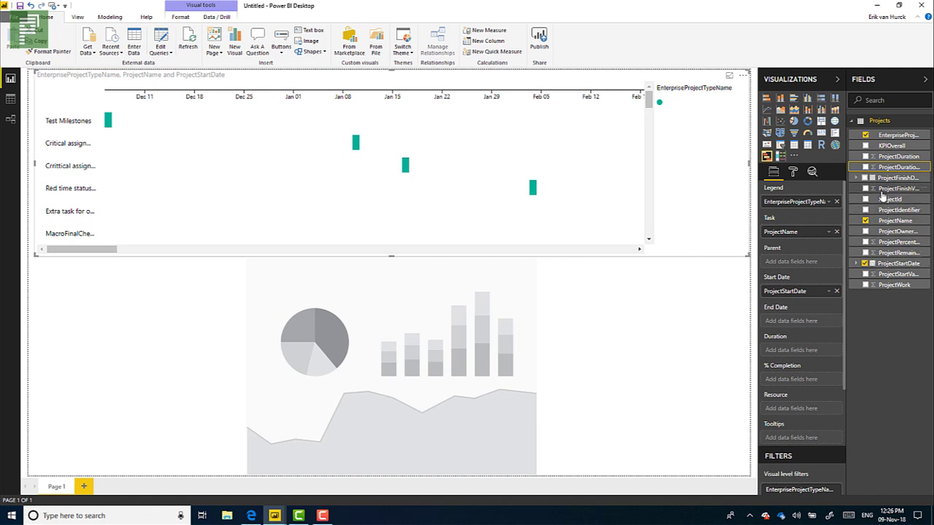
Step: Add ProjectFinishDate as End Date, ProjectPercentComplete, ProjectOwnerName as Resource, and ProjectWork as tooltip
left_click_drag(888, 179, 780, 320)
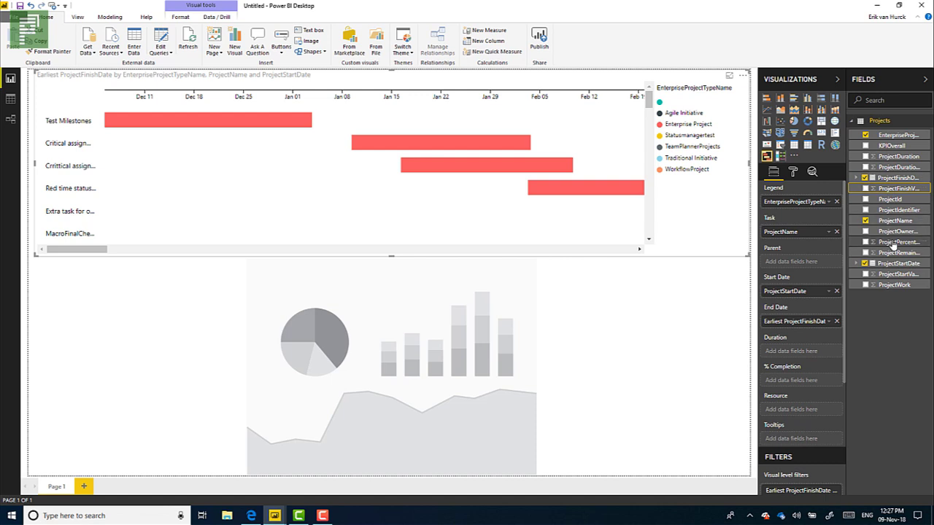
left_click_drag(893, 248, 789, 382)
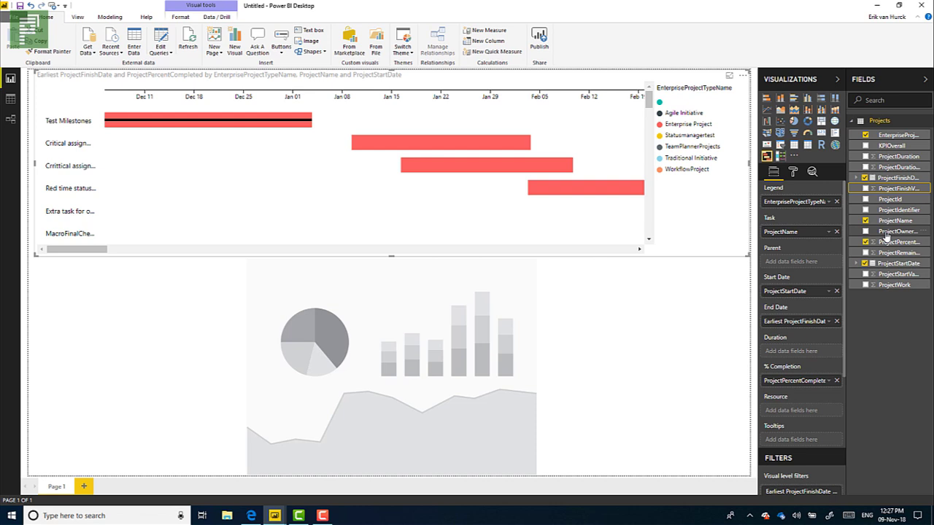
left_click_drag(896, 231, 798, 413)
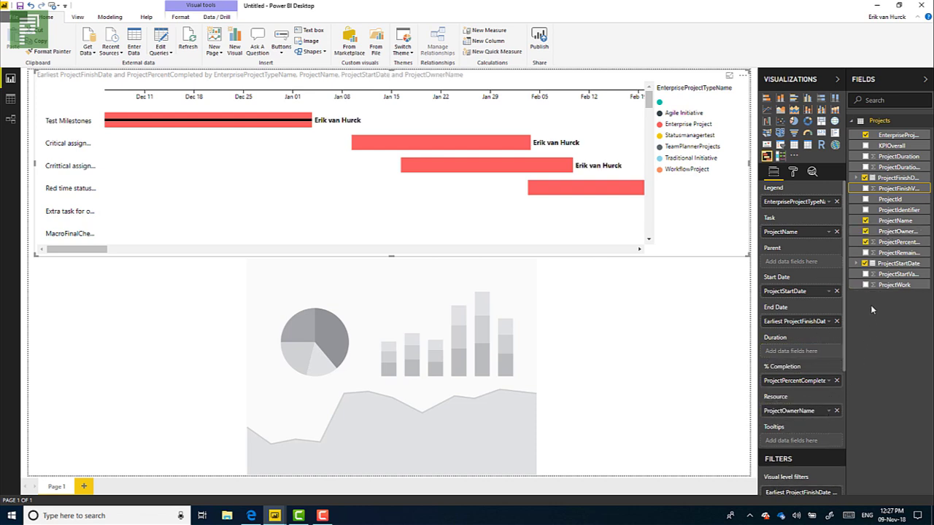
left_click_drag(881, 283, 794, 443)
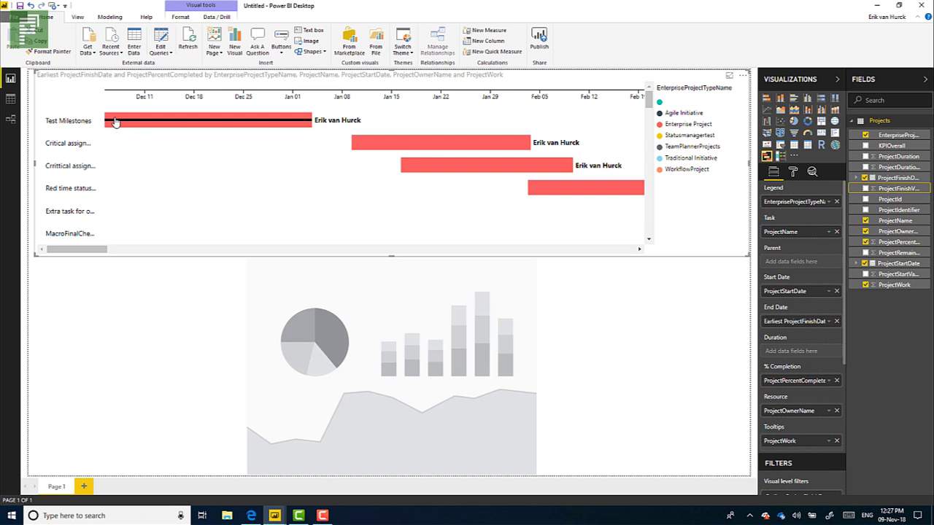
mouse_move(258, 122)
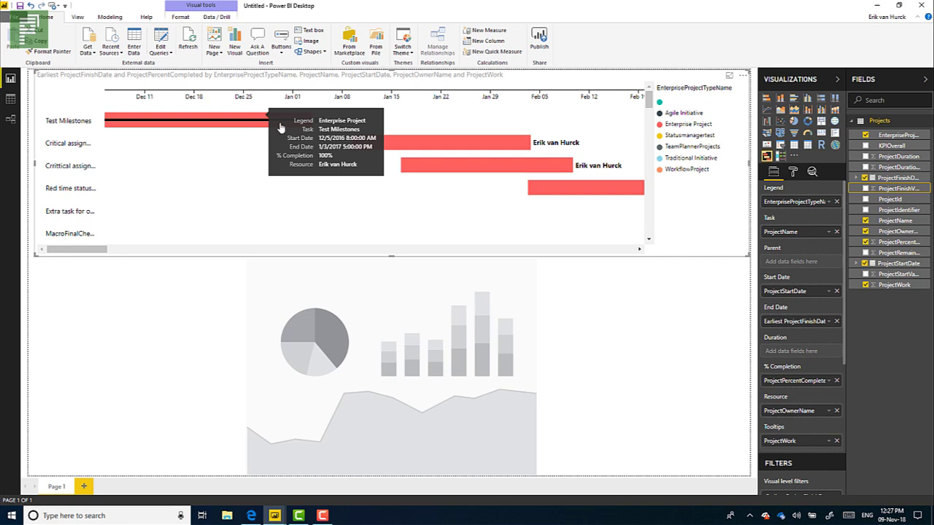
mouse_move(364, 142)
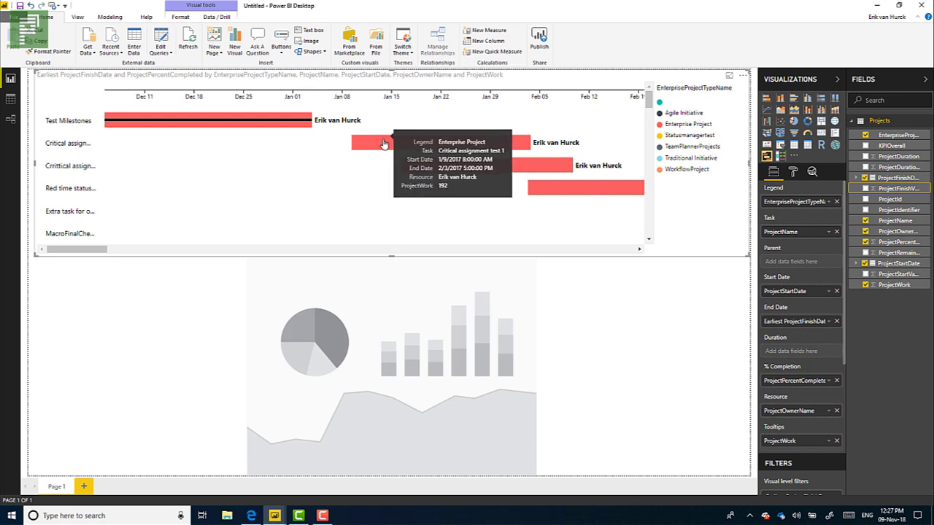
mouse_move(300, 126)
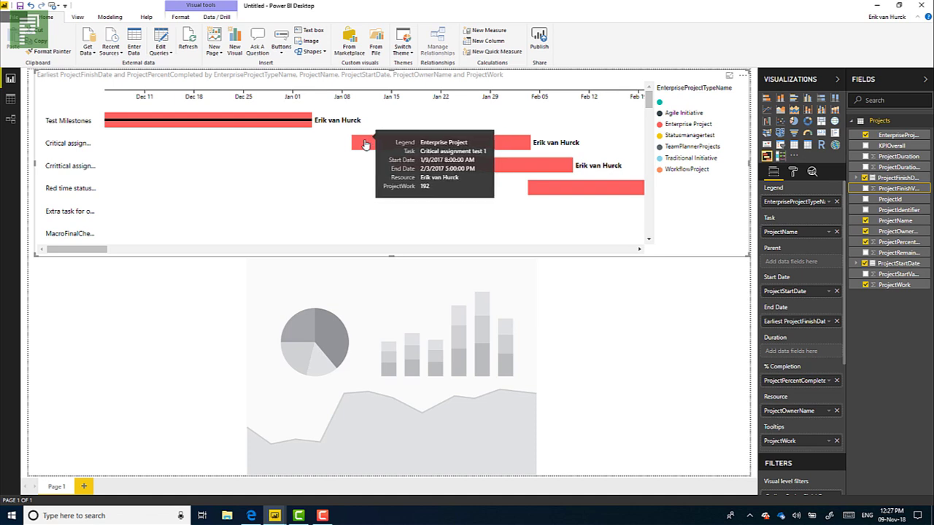
mouse_move(435, 172)
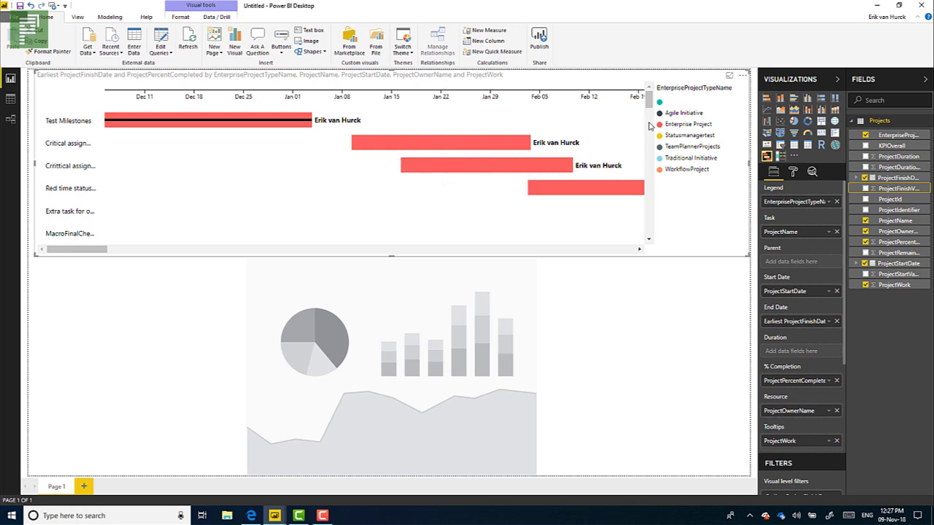
Step: Highlight only the Agile Initiative projects in the Gantt chart
left_click(672, 115)
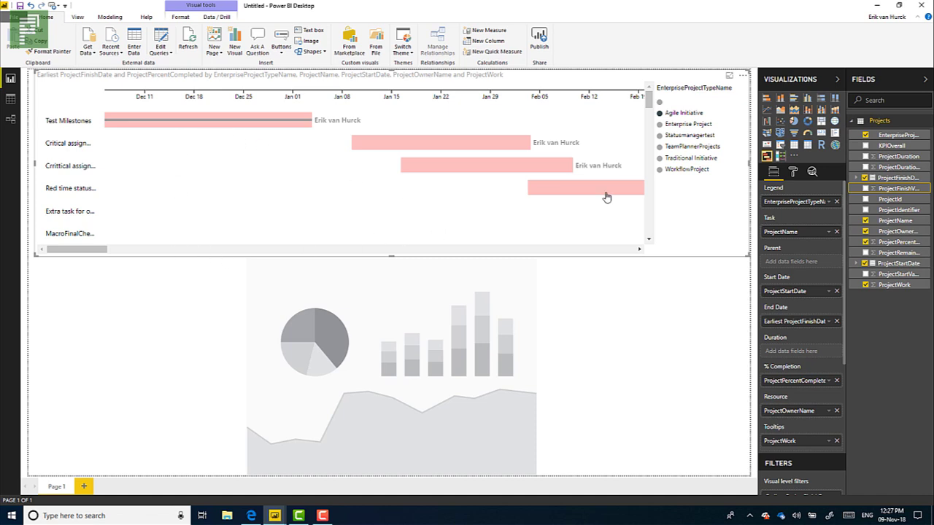
double_click(599, 249)
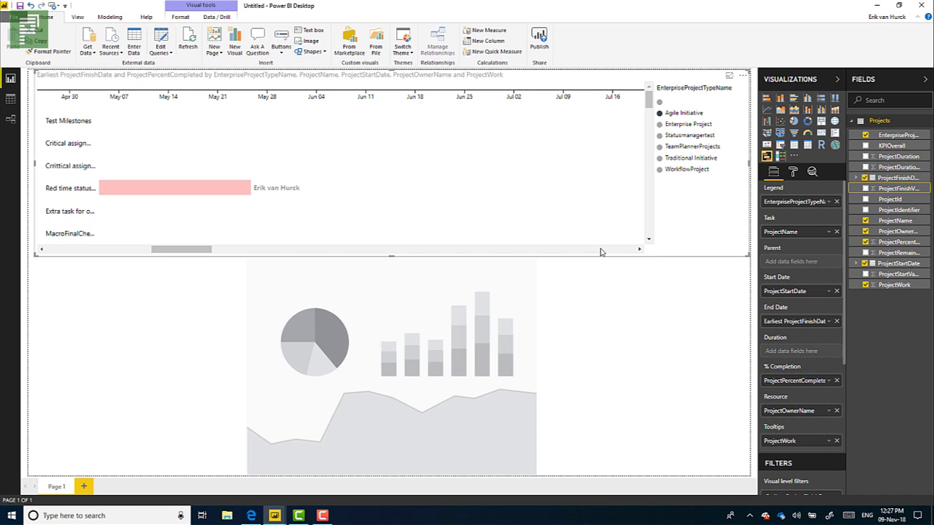
left_click(124, 251)
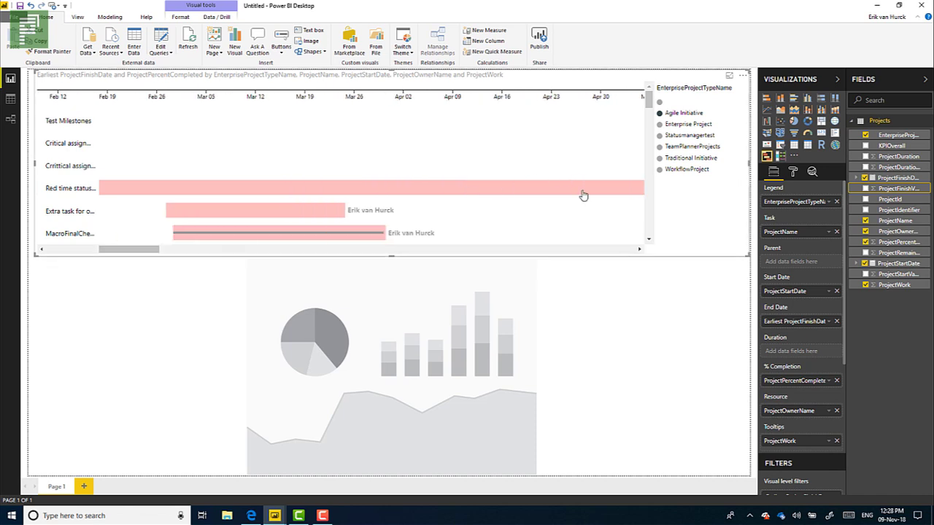
Step: Scroll through the Gantt chart and adjust its view of the January–October timeline
scroll(584, 196, "down", 5)
scroll(582, 196, "down", 3)
double_click(577, 249)
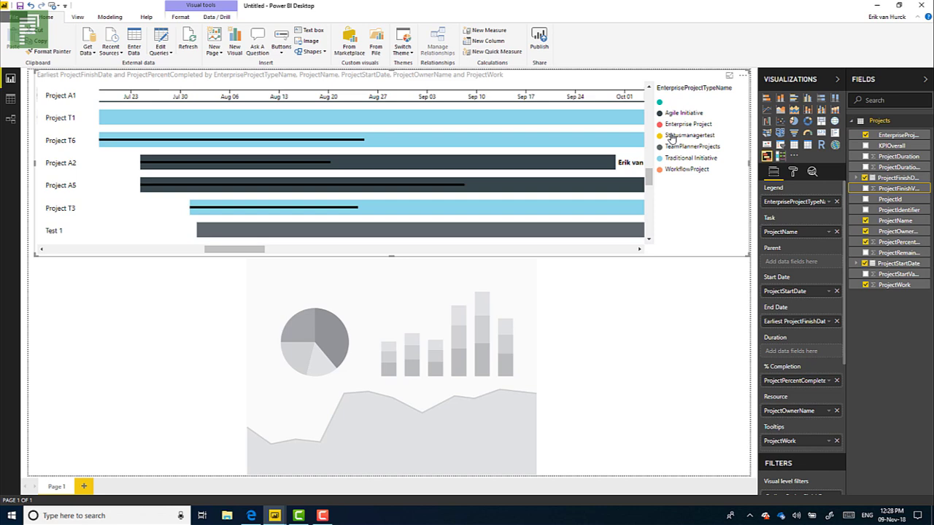
scroll(617, 178, "up", 5)
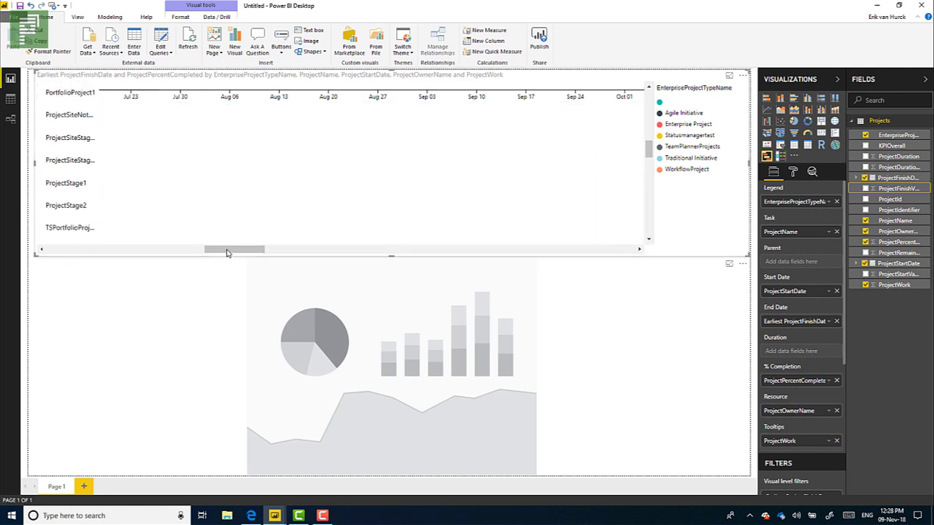
left_click_drag(228, 249, 179, 253)
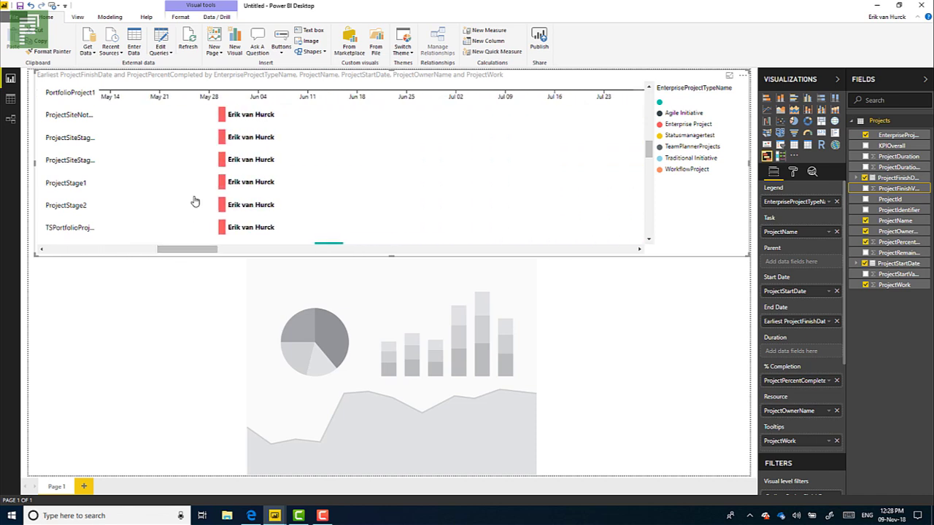
scroll(197, 192, "down", 5)
scroll(198, 190, "up", 5)
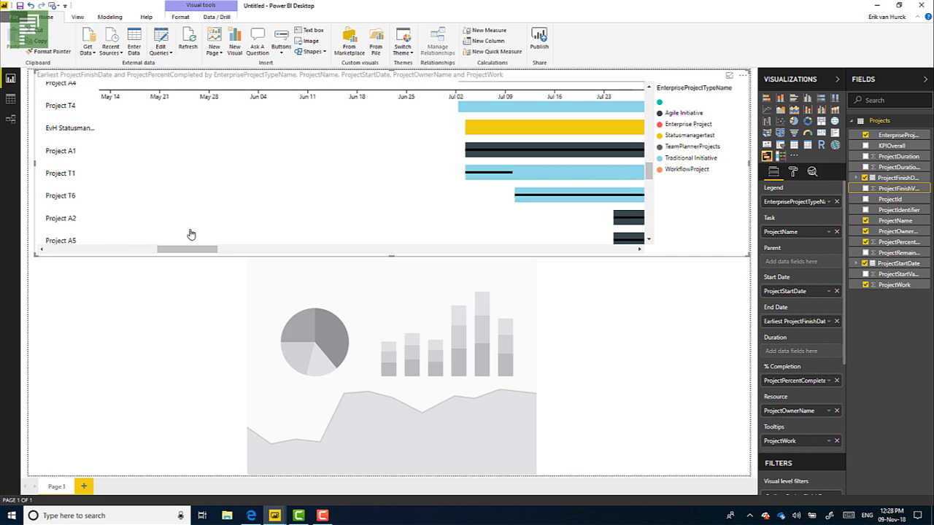
left_click_drag(194, 250, 230, 250)
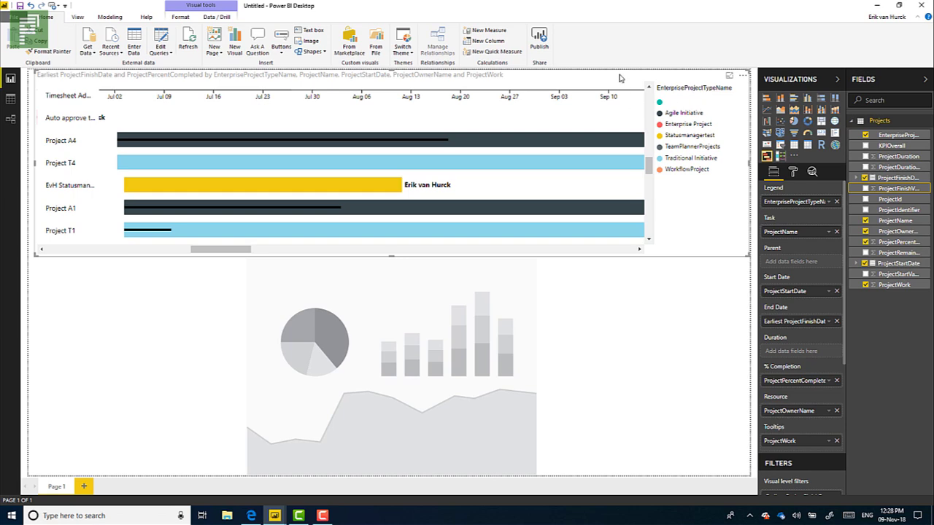
Step: Fill the lower MAQ Gantt with ProjectName and ProjectWork categories and ProjectStartDate as Start
left_click(569, 315)
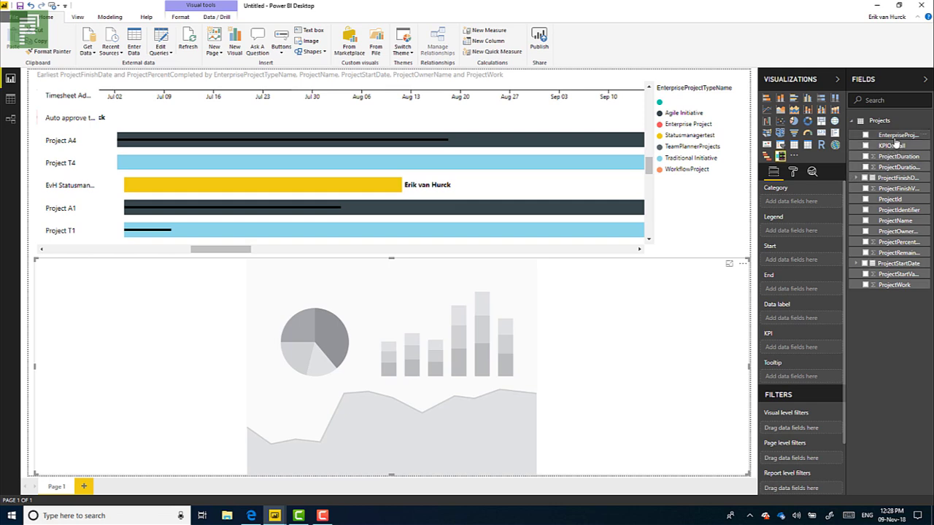
left_click_drag(894, 136, 904, 191)
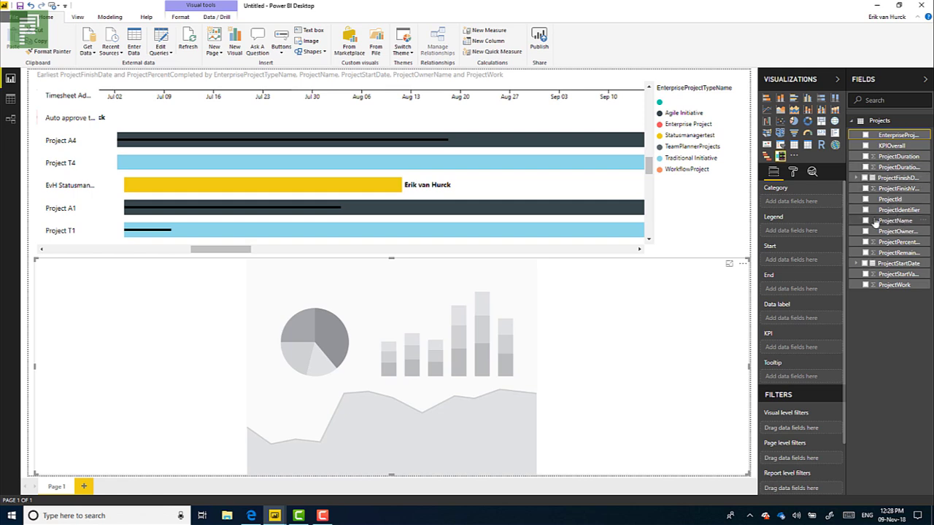
left_click_drag(875, 222, 806, 200)
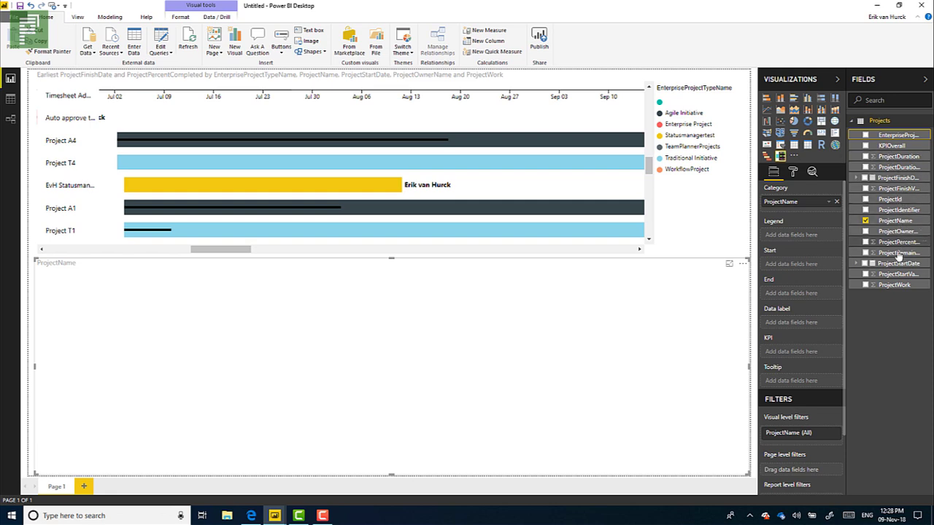
left_click_drag(894, 284, 810, 210)
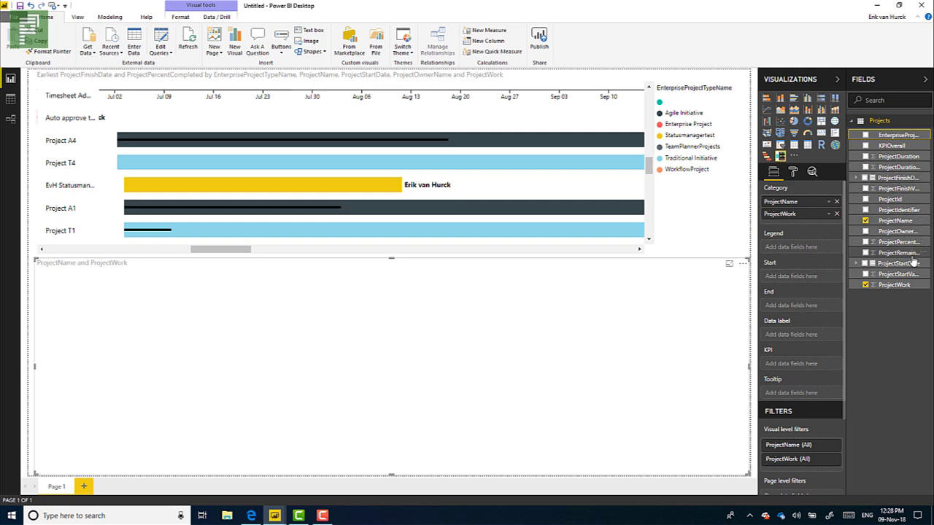
left_click_drag(910, 264, 809, 277)
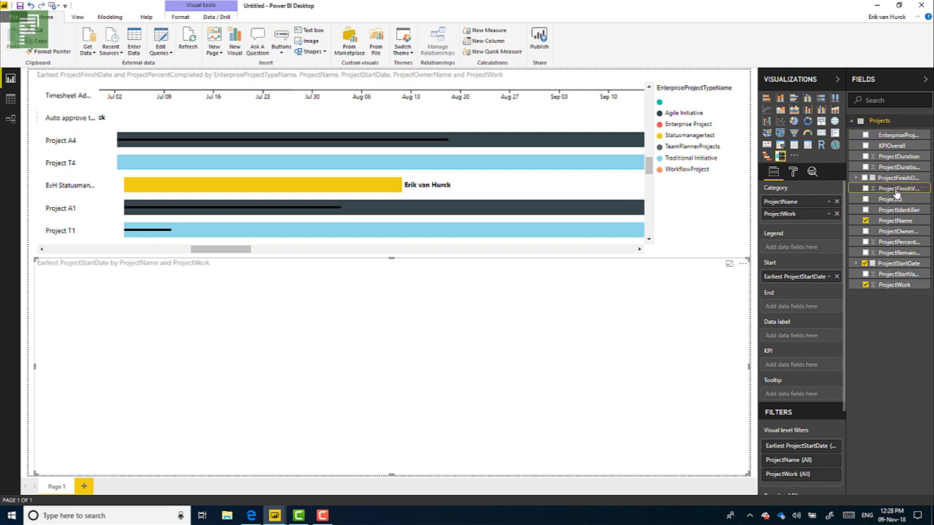
Step: Put ProjectFinishDate in End, ProjectOwnerName in Data label, and KPIOverall in the KPI well
left_click_drag(896, 188, 817, 307)
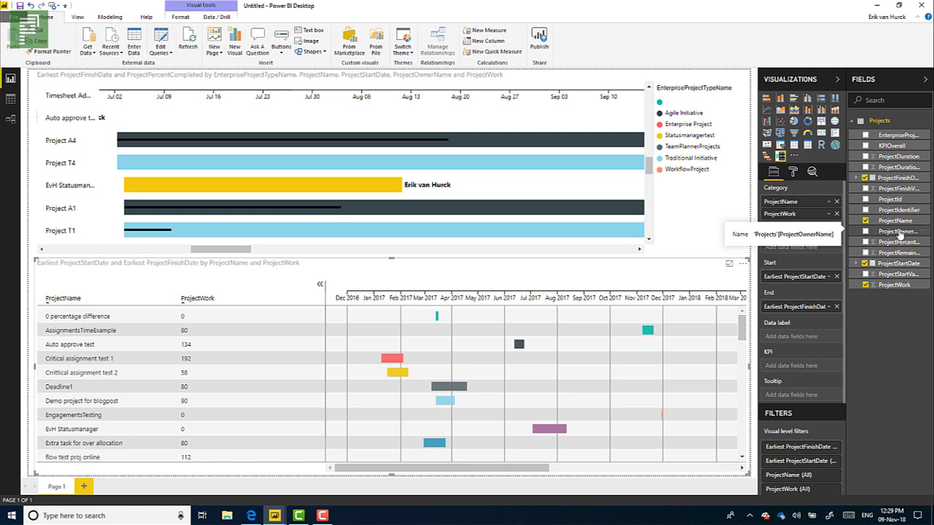
left_click_drag(898, 232, 808, 334)
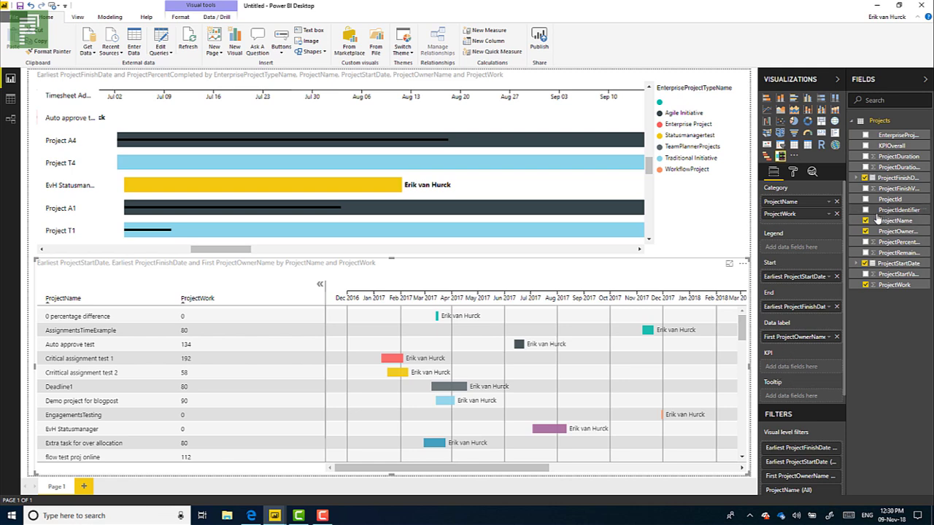
left_click_drag(884, 145, 801, 364)
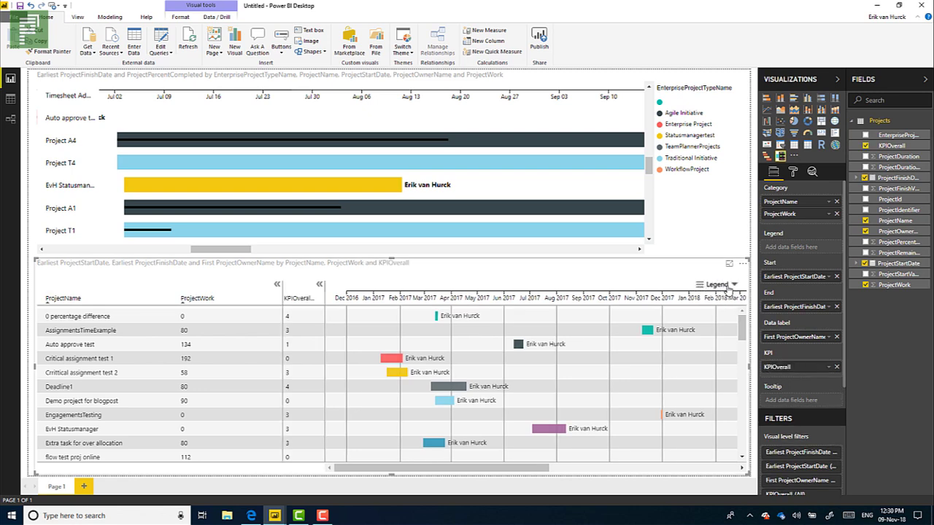
left_click(735, 286)
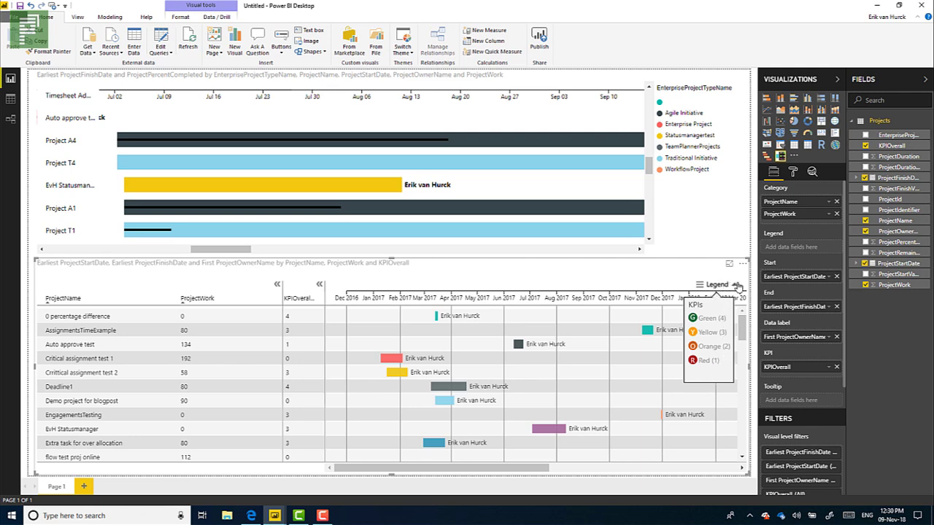
left_click(737, 286)
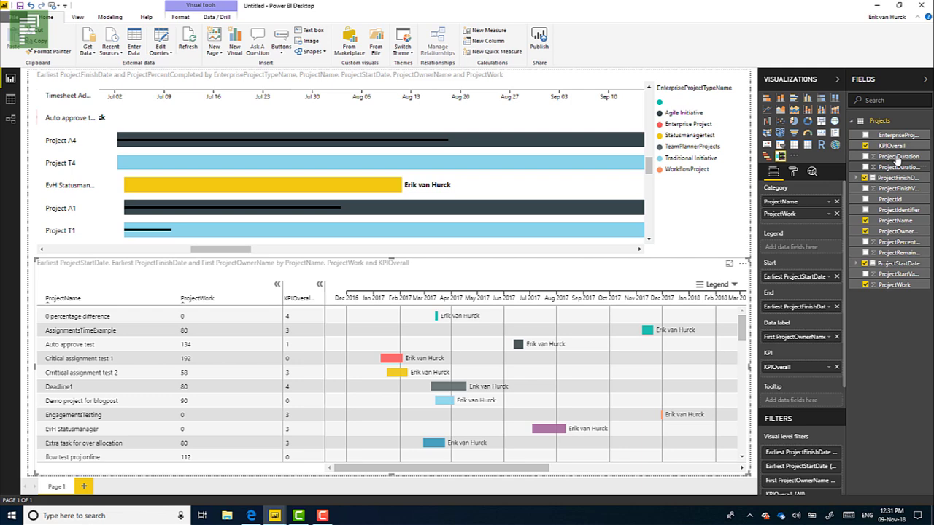
left_click_drag(891, 146, 802, 251)
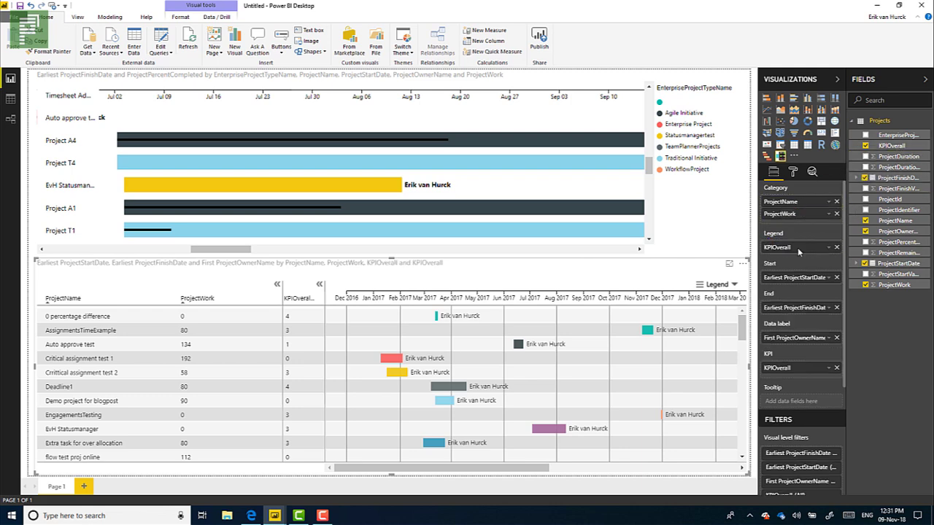
left_click(734, 285)
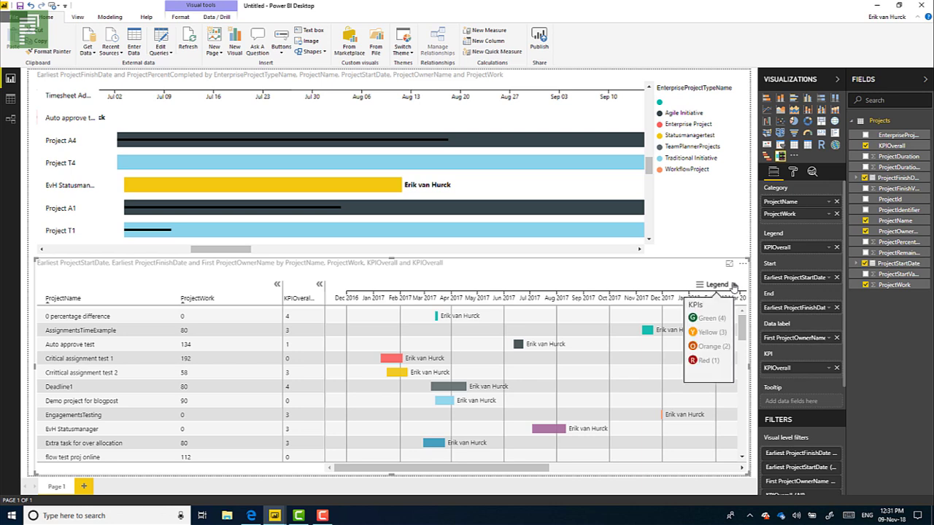
left_click(837, 247)
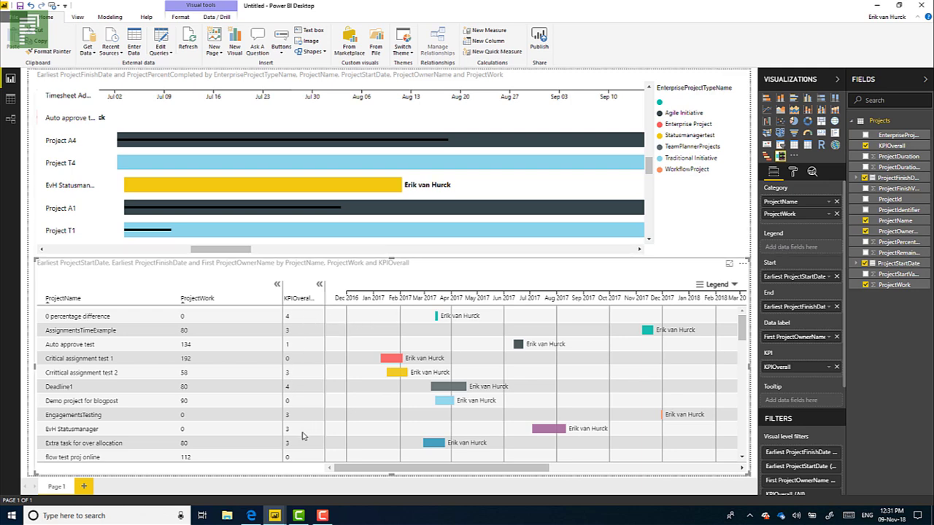
Step: In the lower Gantt's KPI column type, set KPIOverall to Indicator, then try Type
left_click(792, 173)
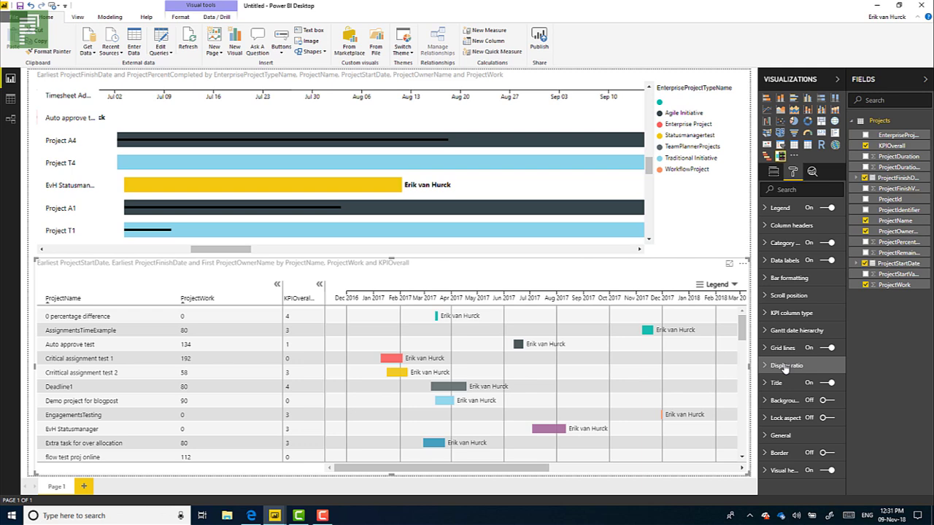
left_click(782, 315)
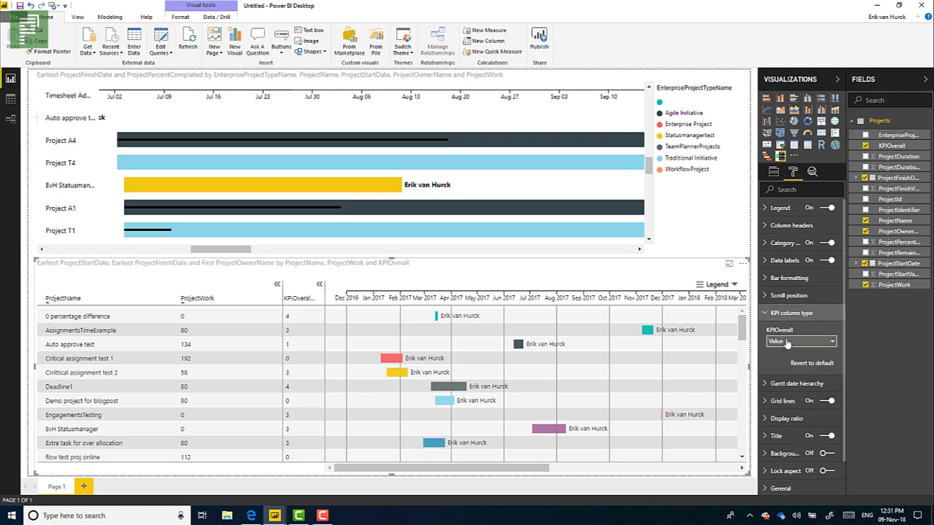
left_click(784, 342)
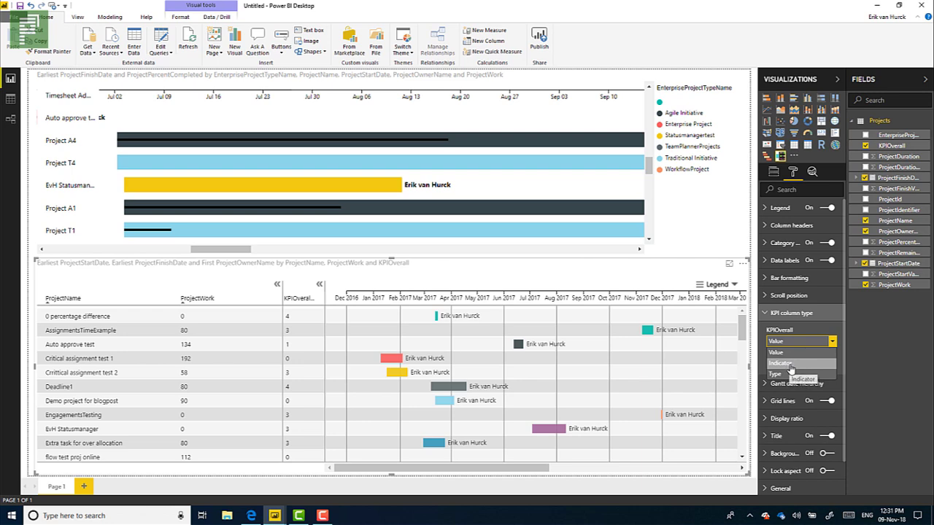
left_click(790, 364)
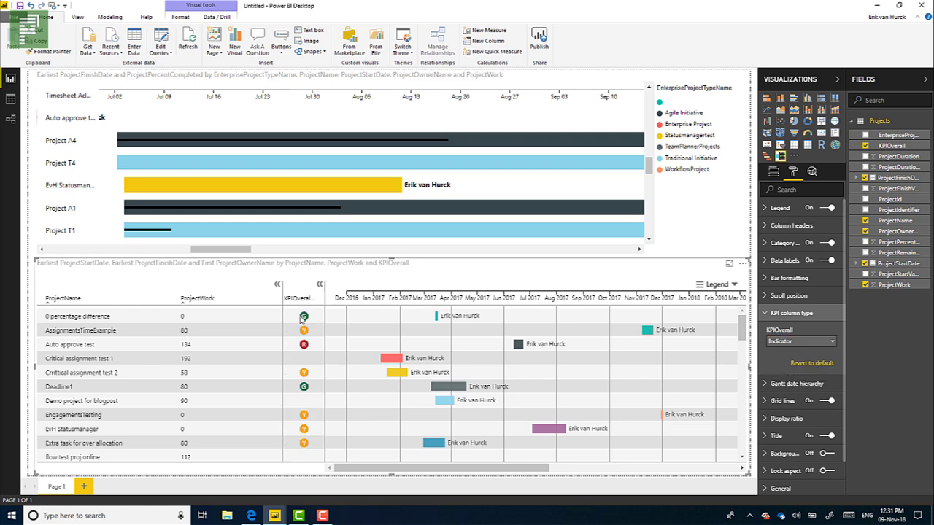
left_click(800, 341)
left_click(801, 374)
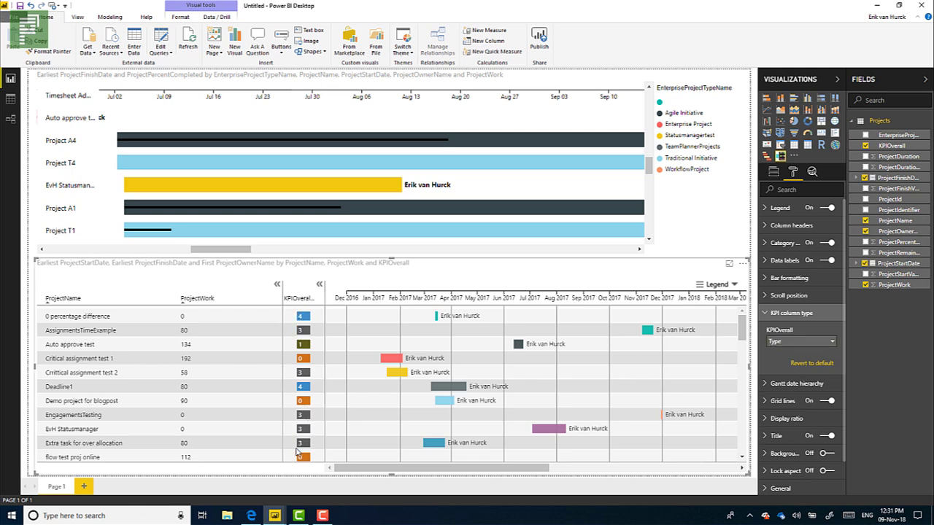
Step: Hide the KPI legend and switch KPIOverall back to Indicator
left_click(717, 284)
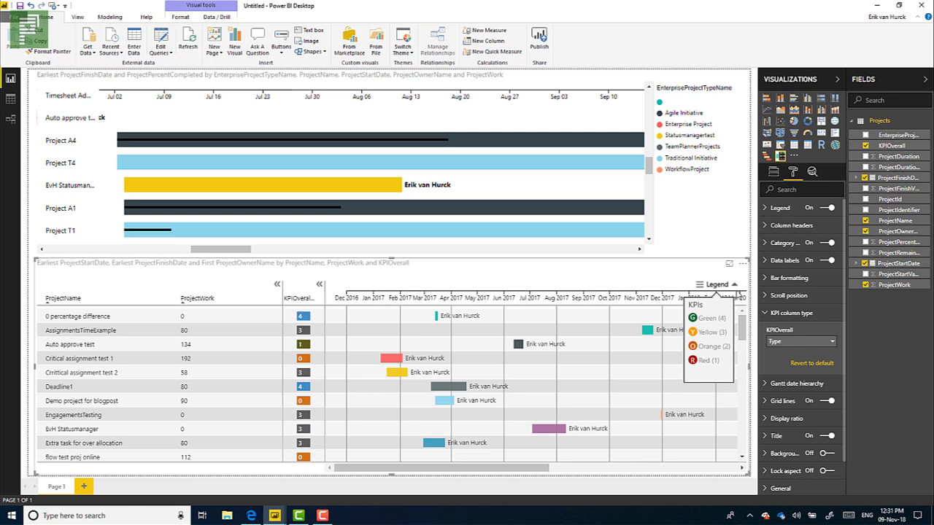
left_click(735, 285)
left_click(781, 341)
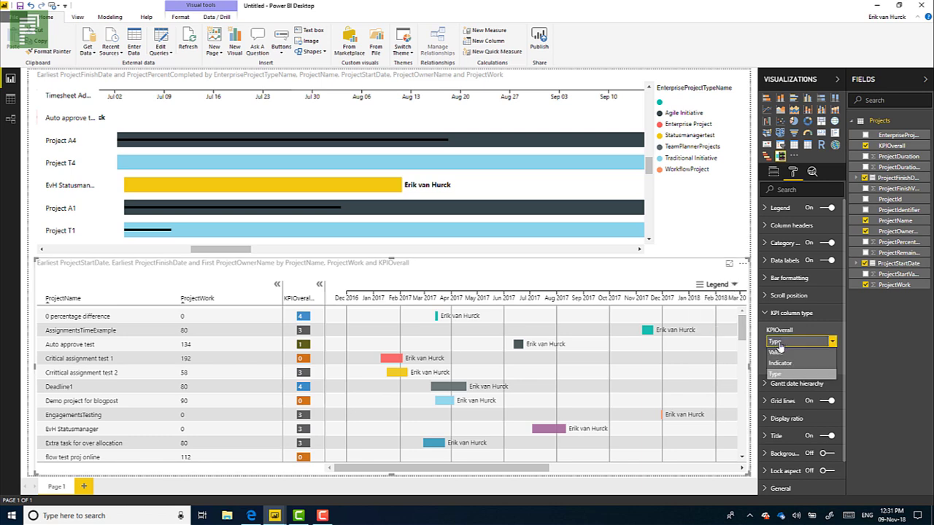
left_click(778, 365)
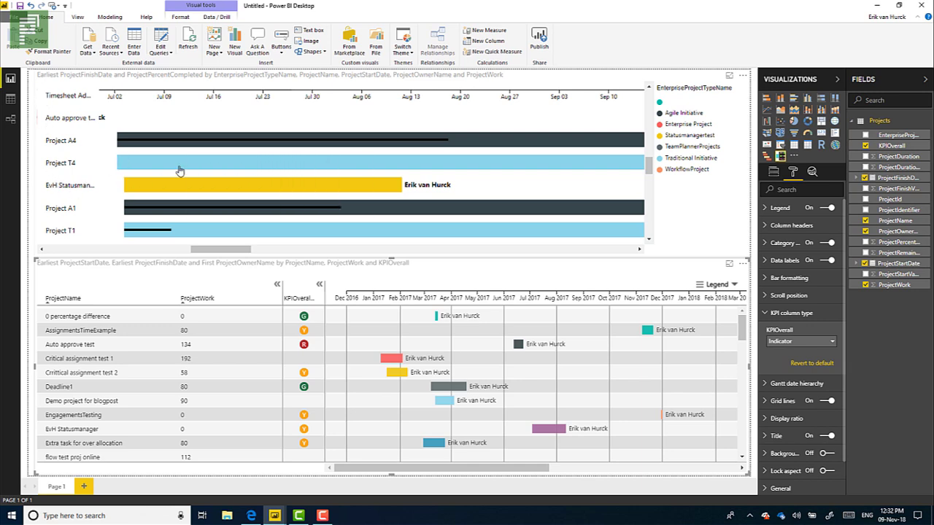
Step: Turn the upper Gantt chart's Days off shading to Off
mouse_move(180, 170)
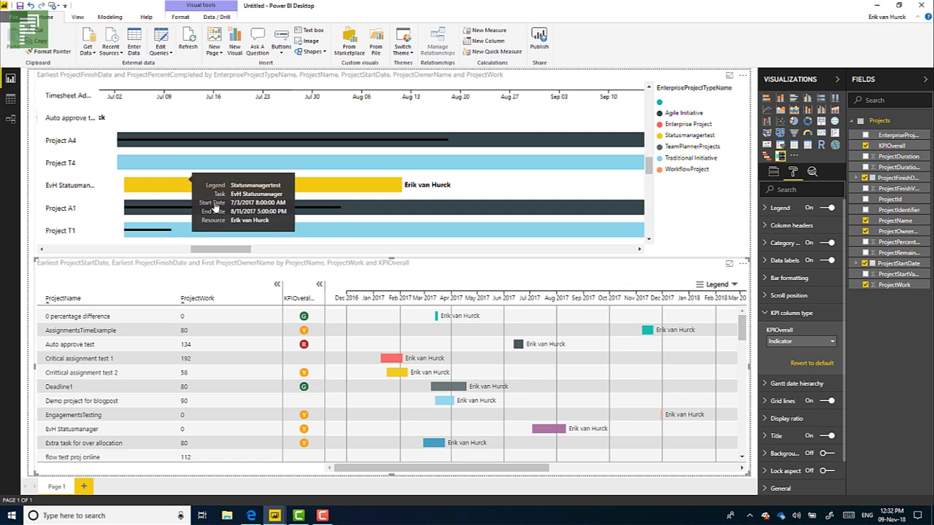
scroll(204, 197, "up", 5)
scroll(215, 208, "down", 5)
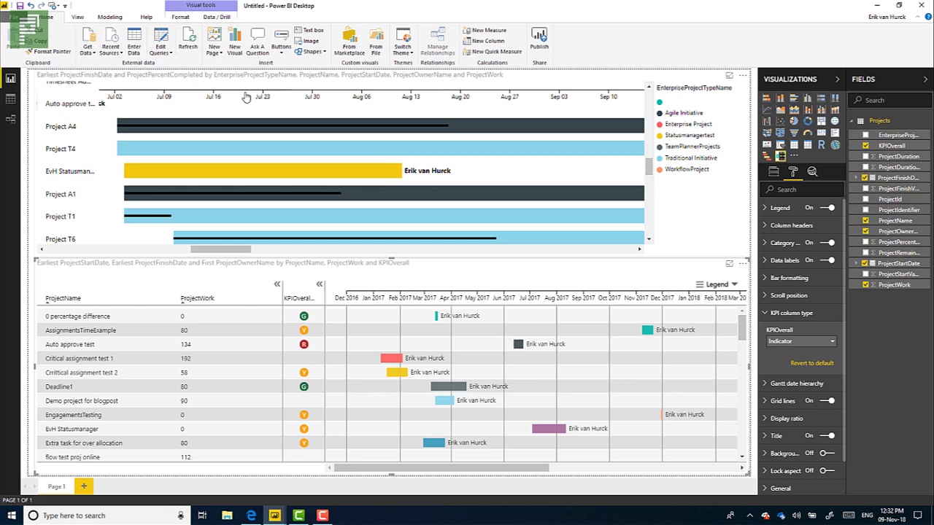
left_click(713, 201)
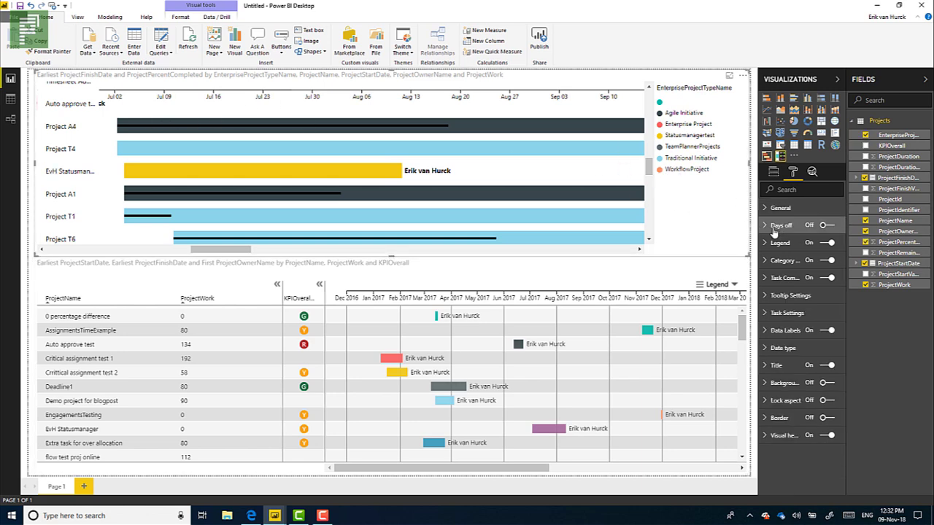
left_click(823, 230)
left_click(827, 227)
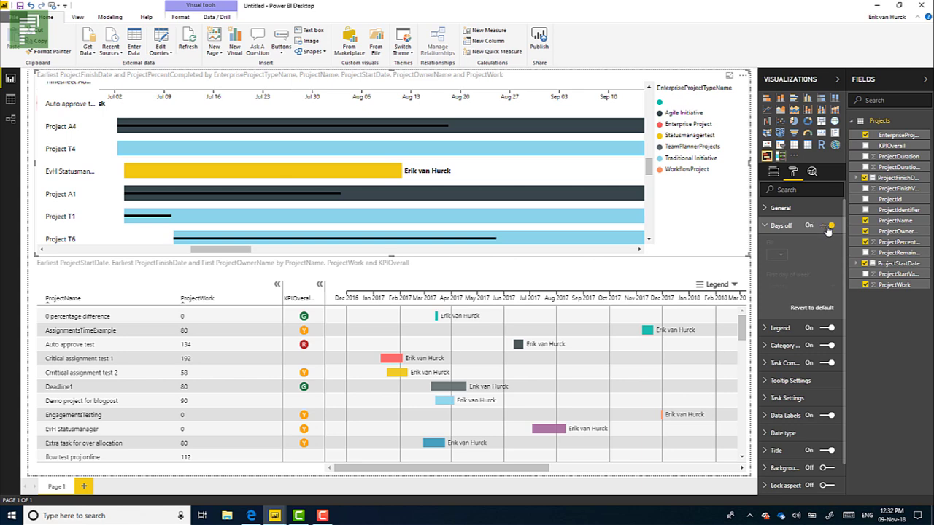
left_click(827, 228)
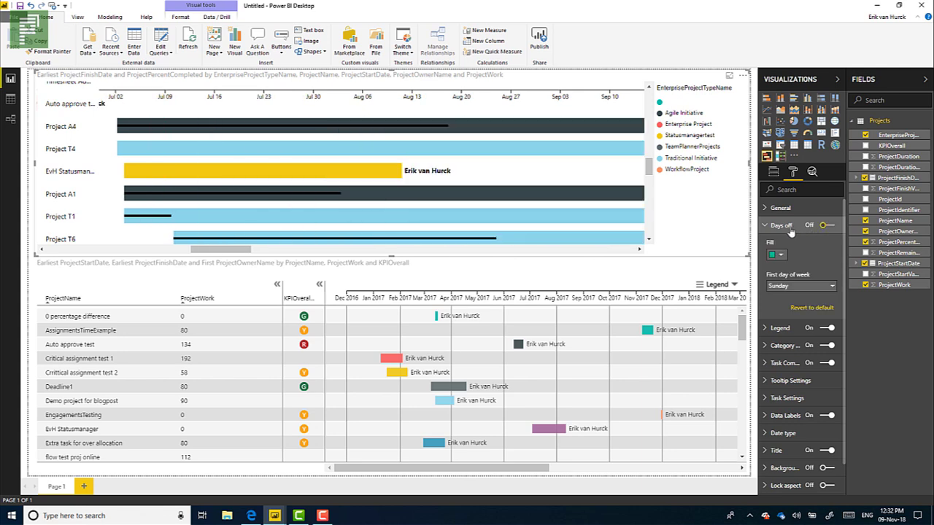
left_click(773, 226)
Step: Under Legend, begin renaming the legend title by typing 'EPT Ty' in Legend Name
left_click(773, 245)
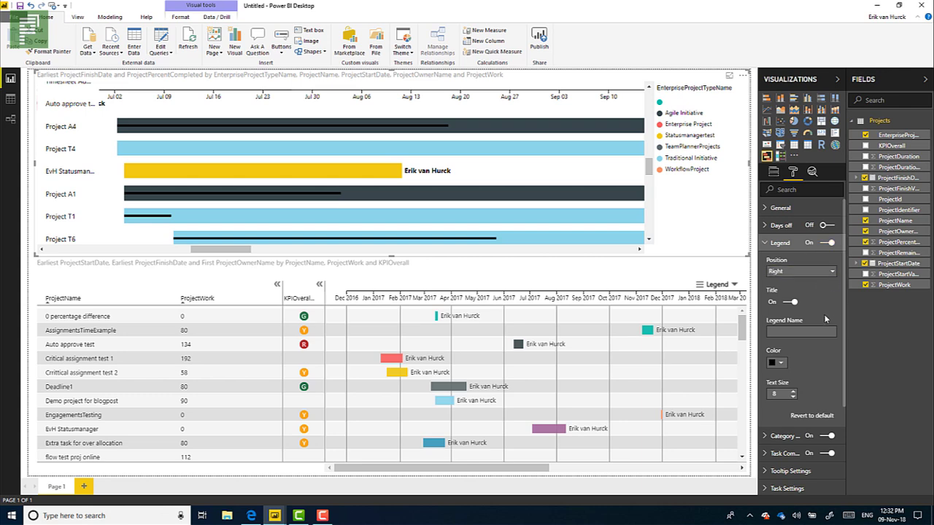
left_click(794, 332)
left_click(800, 332)
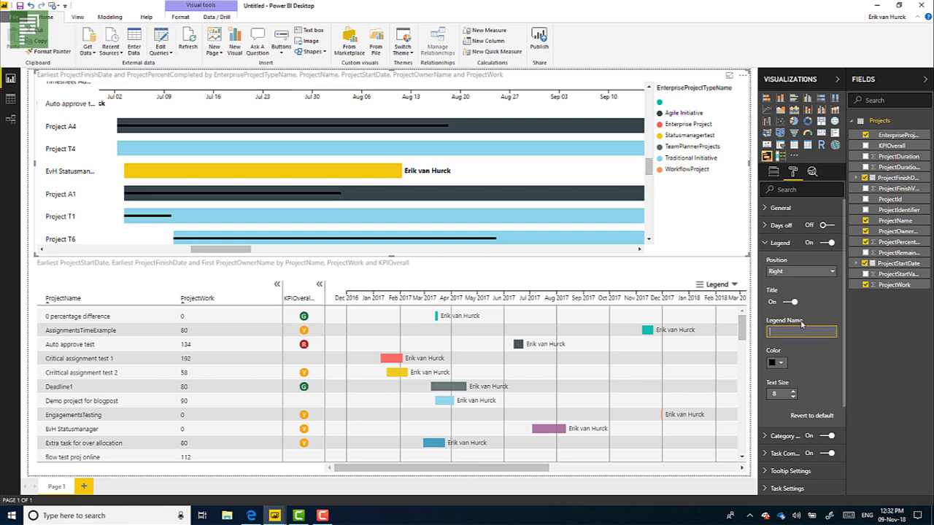
type("EPT Ty")
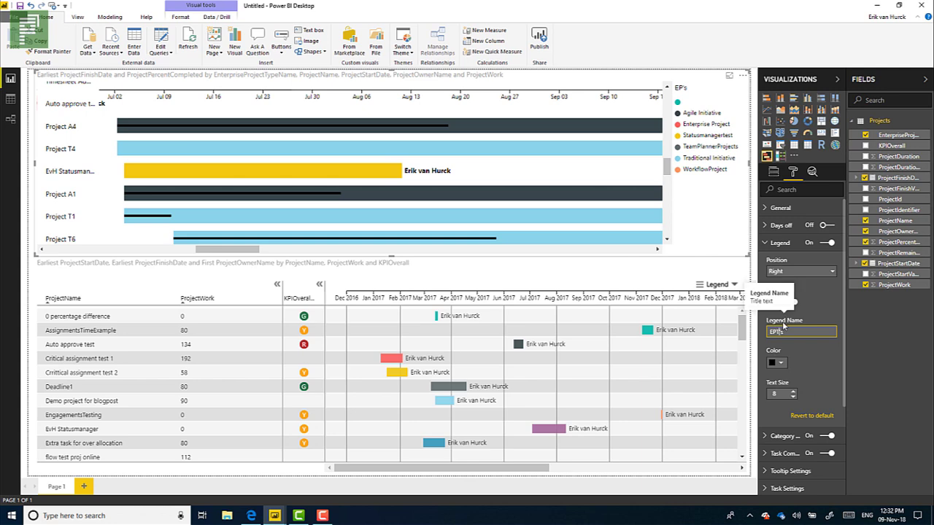
Step: Collapse Legend and briefly check the Category label and Task completion settings
left_click(765, 242)
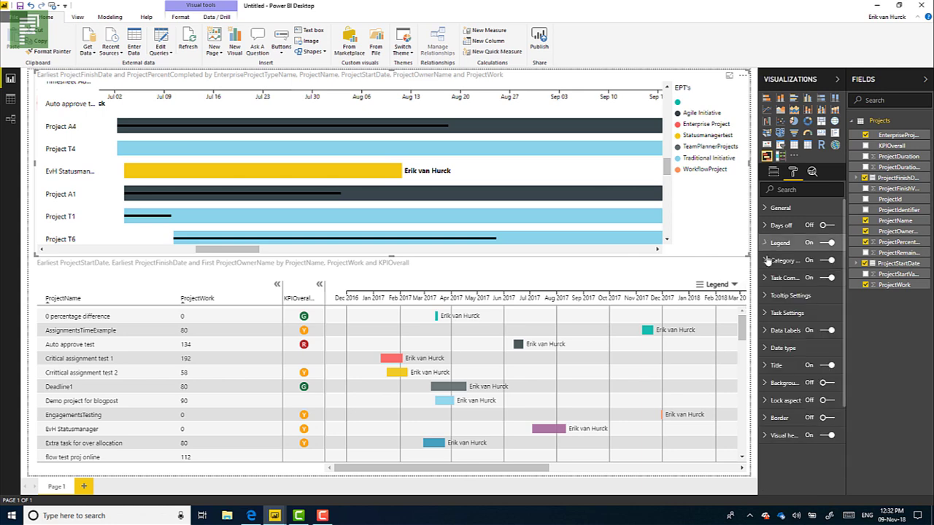
left_click(777, 265)
left_click(780, 268)
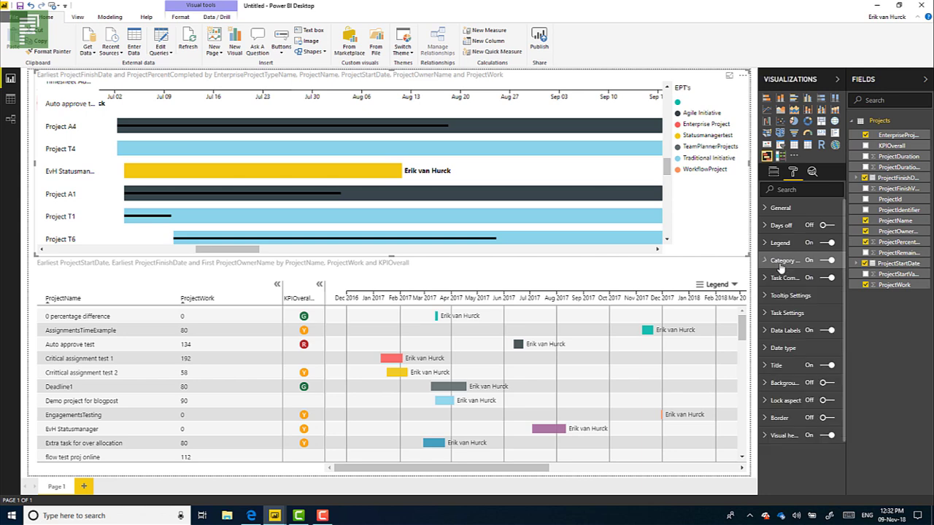
left_click(779, 279)
left_click(779, 279)
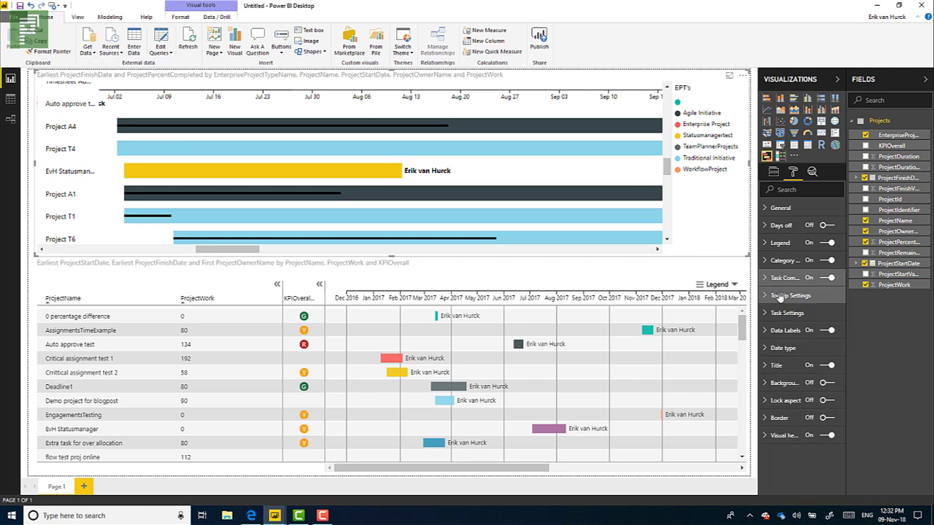
Step: Set the upper Gantt's date type to Month and scroll the chart left to show the bars
left_click(797, 347)
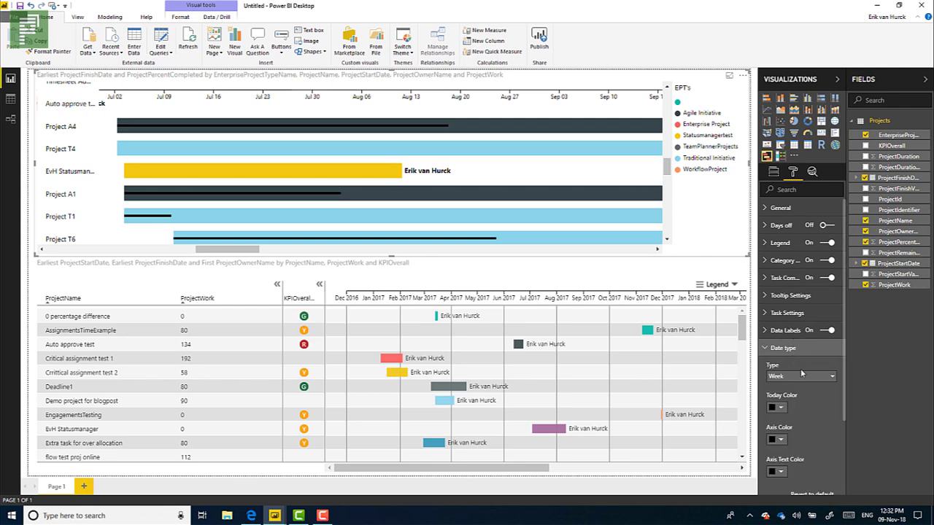
left_click(782, 377)
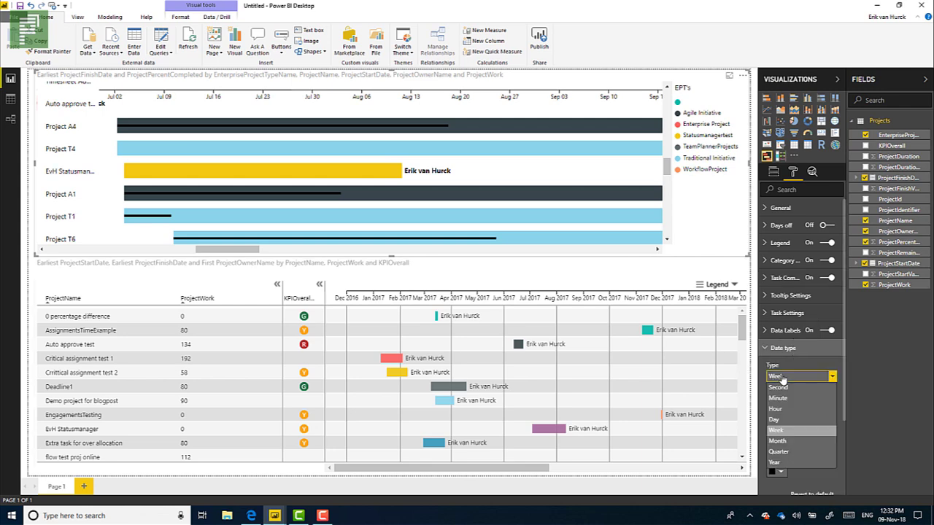
left_click(777, 441)
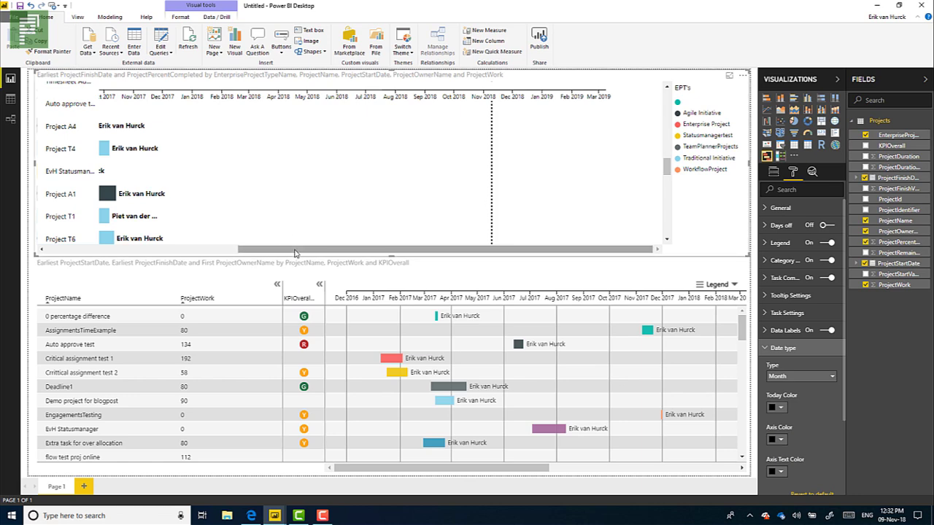
left_click_drag(295, 253, 151, 253)
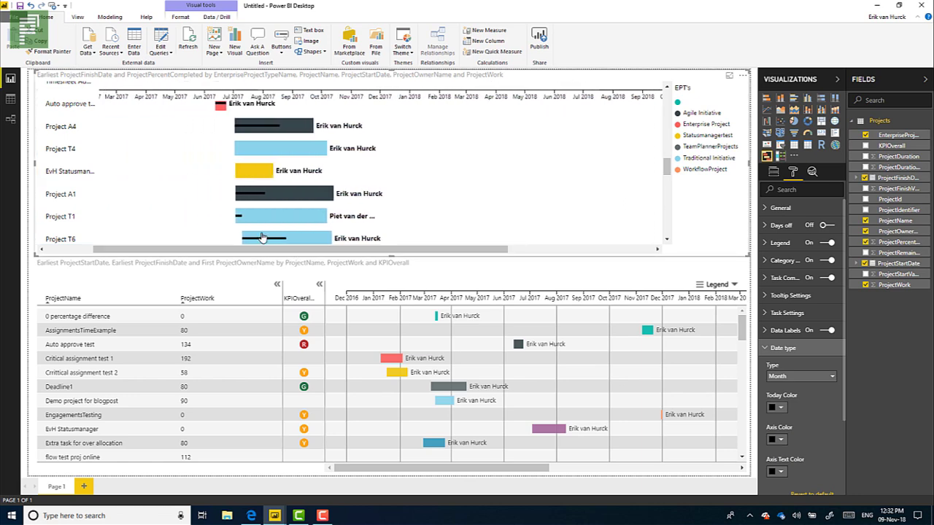
mouse_move(260, 218)
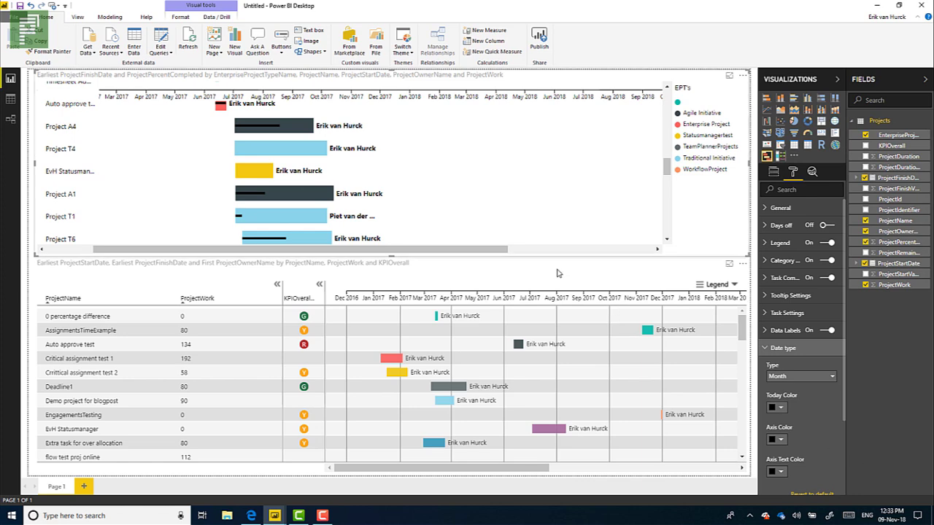
Step: Select the lower MAQ Gantt and switch its date hierarchy to Quarter
left_click(767, 348)
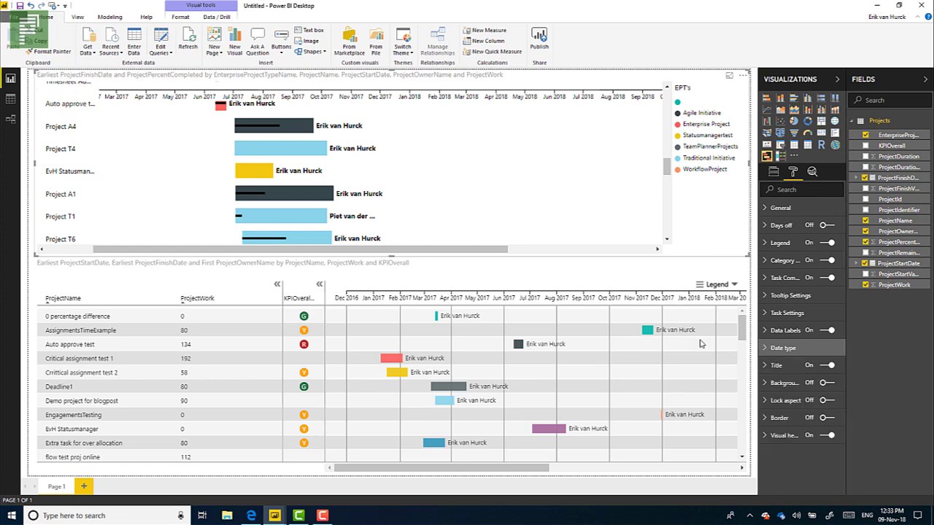
left_click(627, 287)
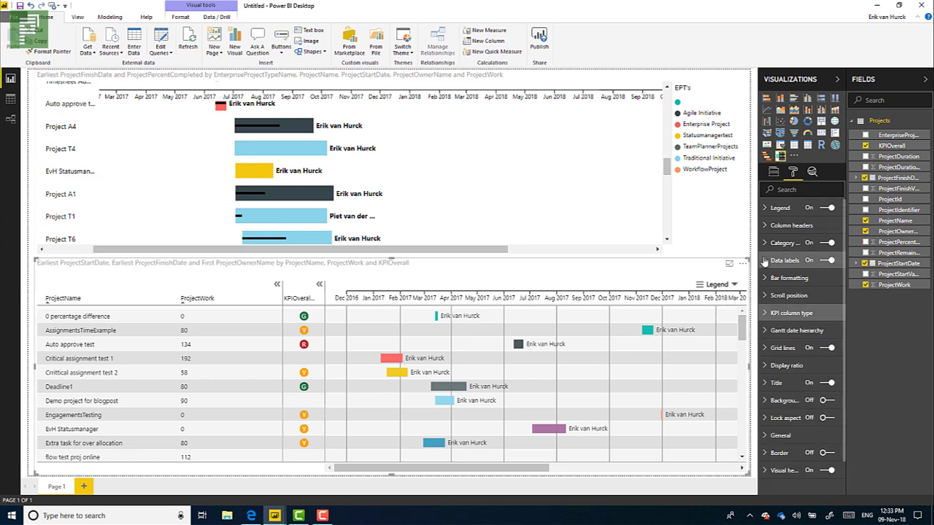
left_click(764, 332)
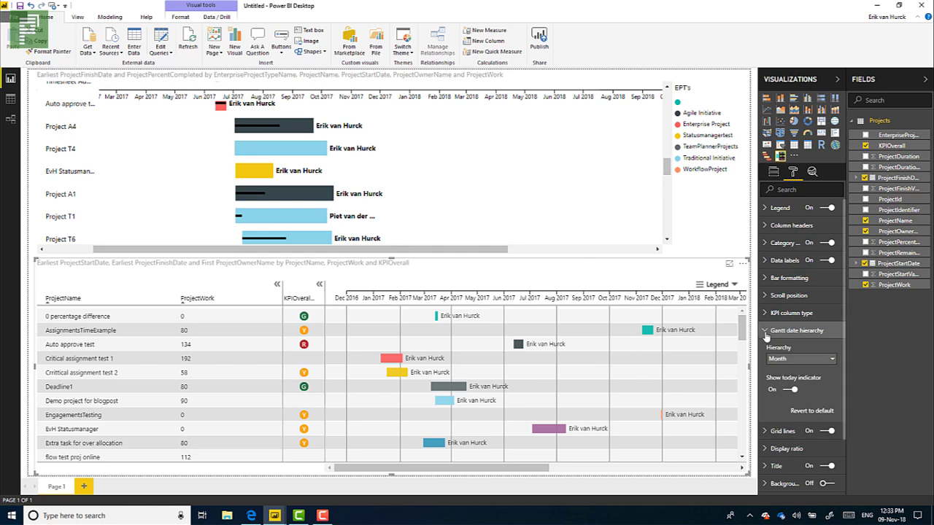
left_click(793, 359)
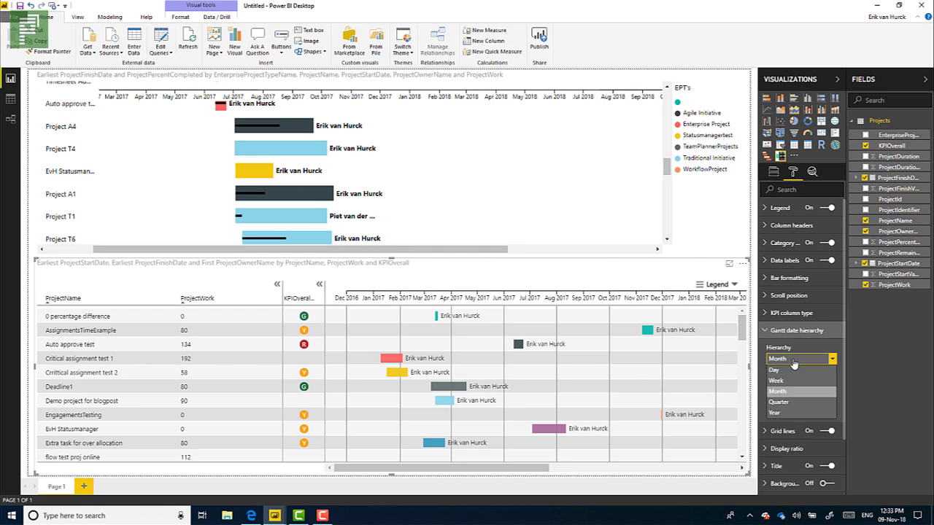
left_click(800, 404)
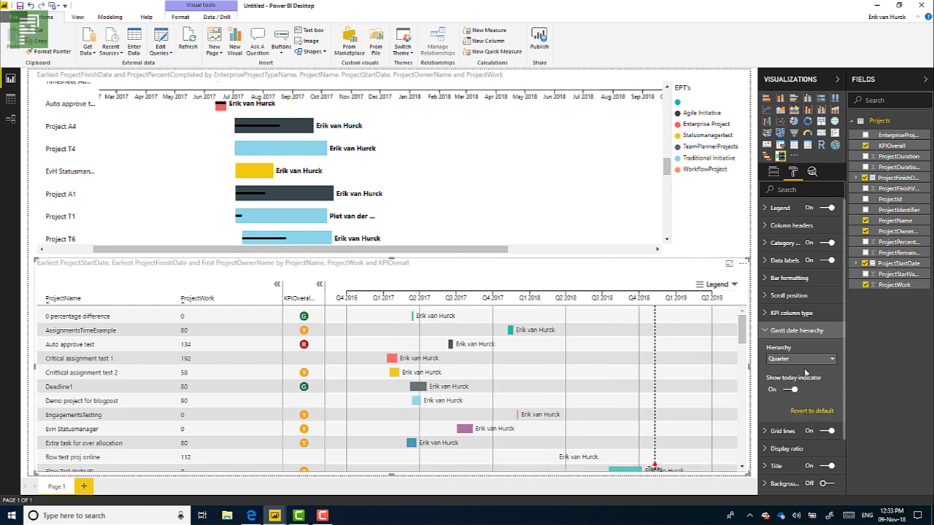
Step: Try Year and Day hierarchy levels, then set the lower timeline back to Month
left_click(803, 361)
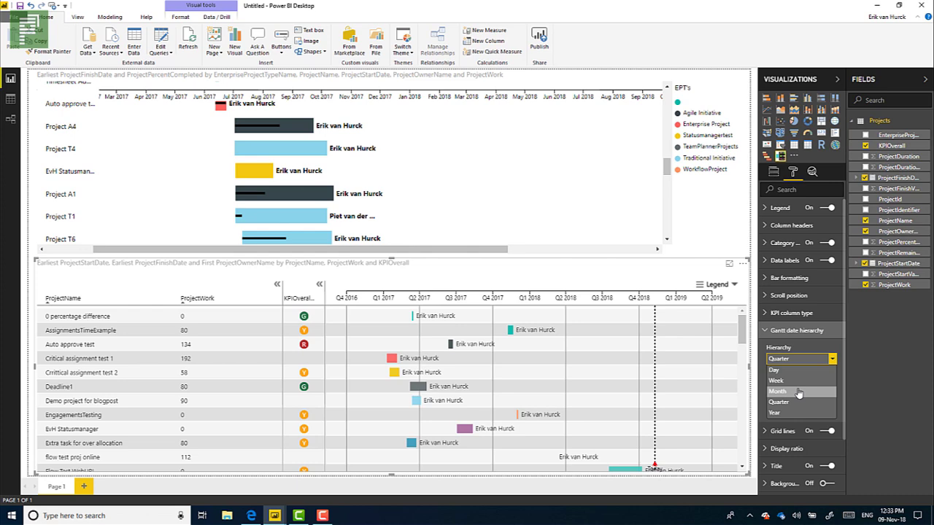
left_click(805, 415)
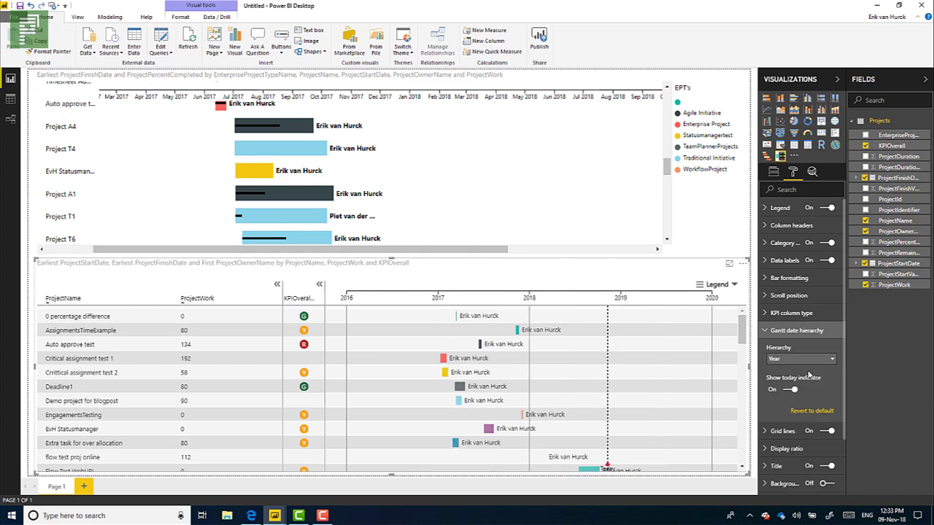
left_click(801, 360)
left_click(795, 370)
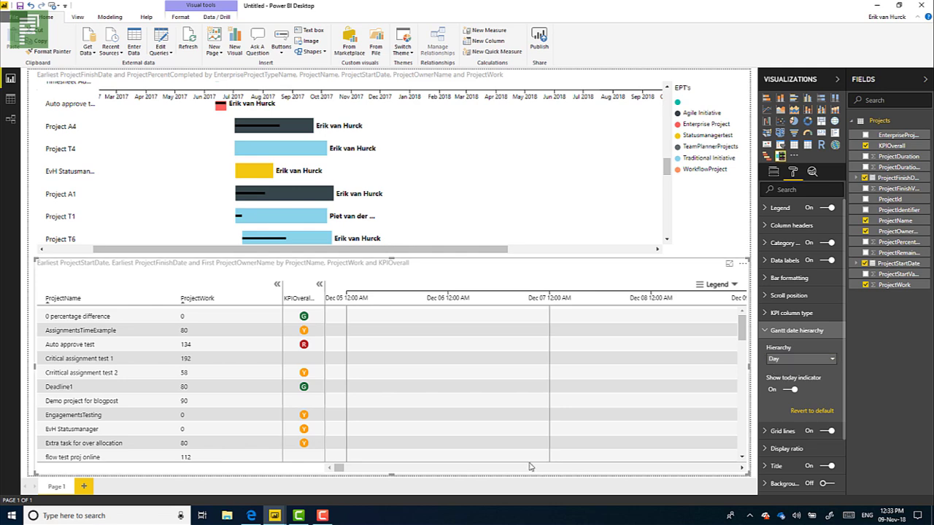
left_click(514, 467)
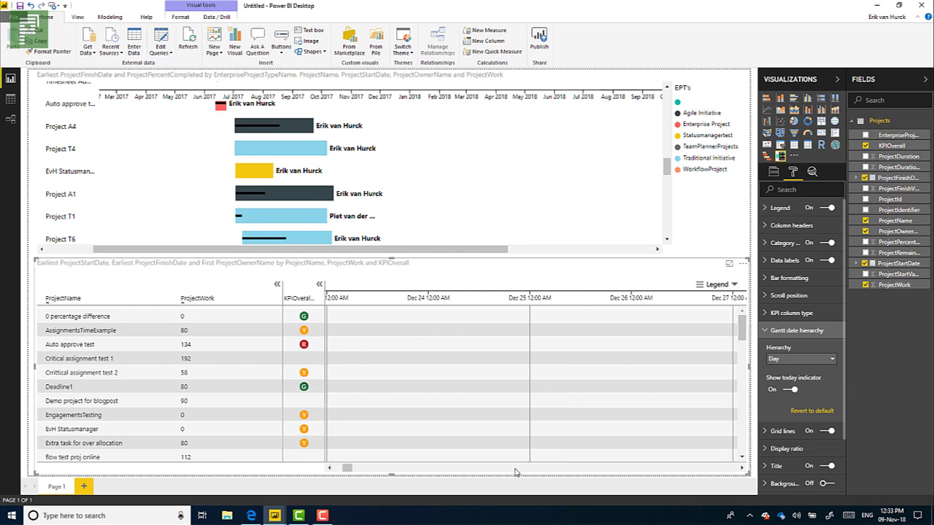
left_click(801, 358)
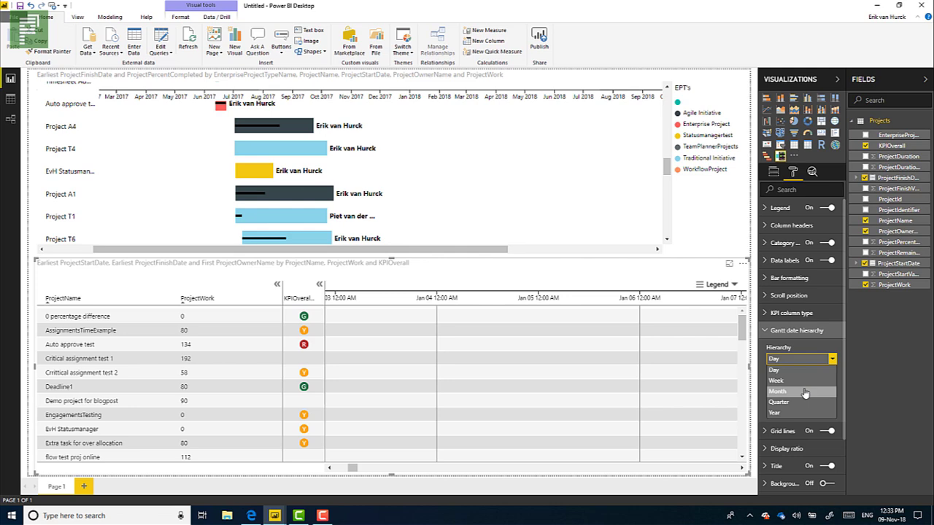
left_click(801, 389)
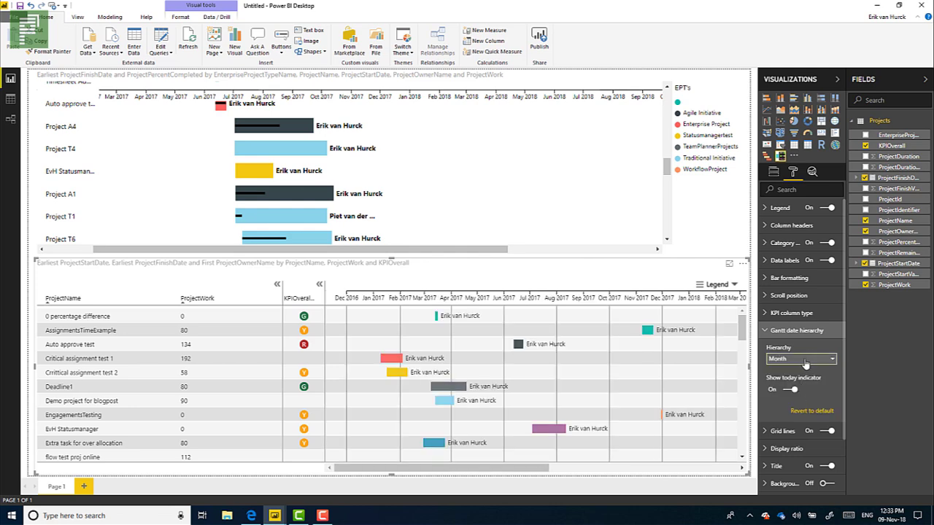